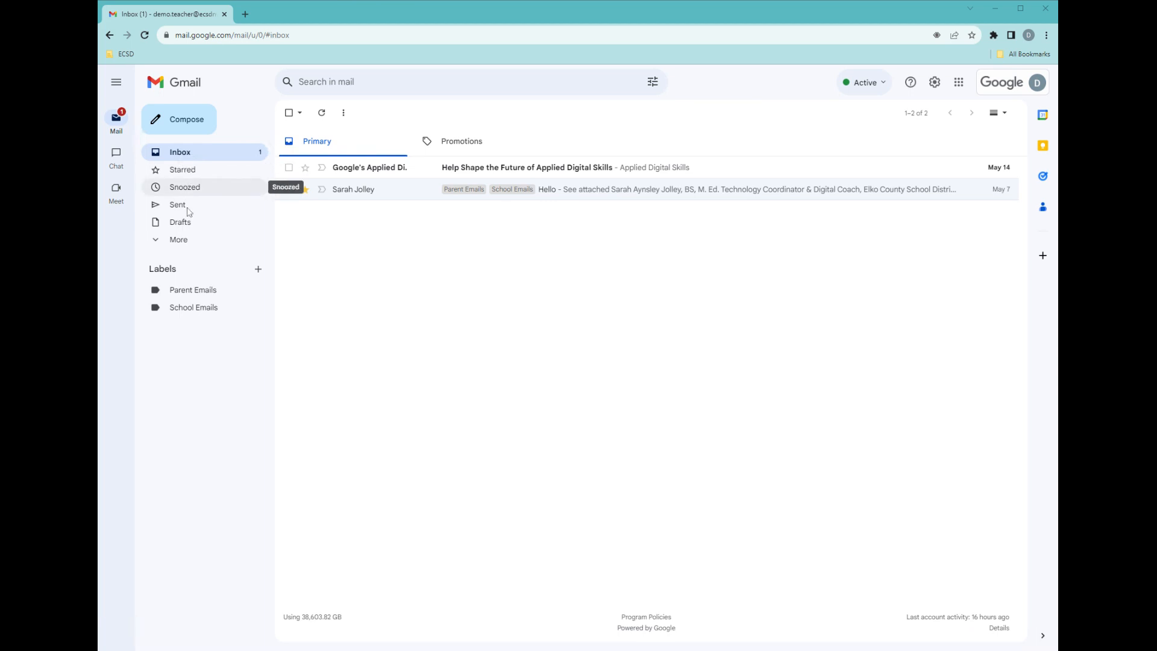
Browse the Starred folder and return to the inbox.
click(179, 240)
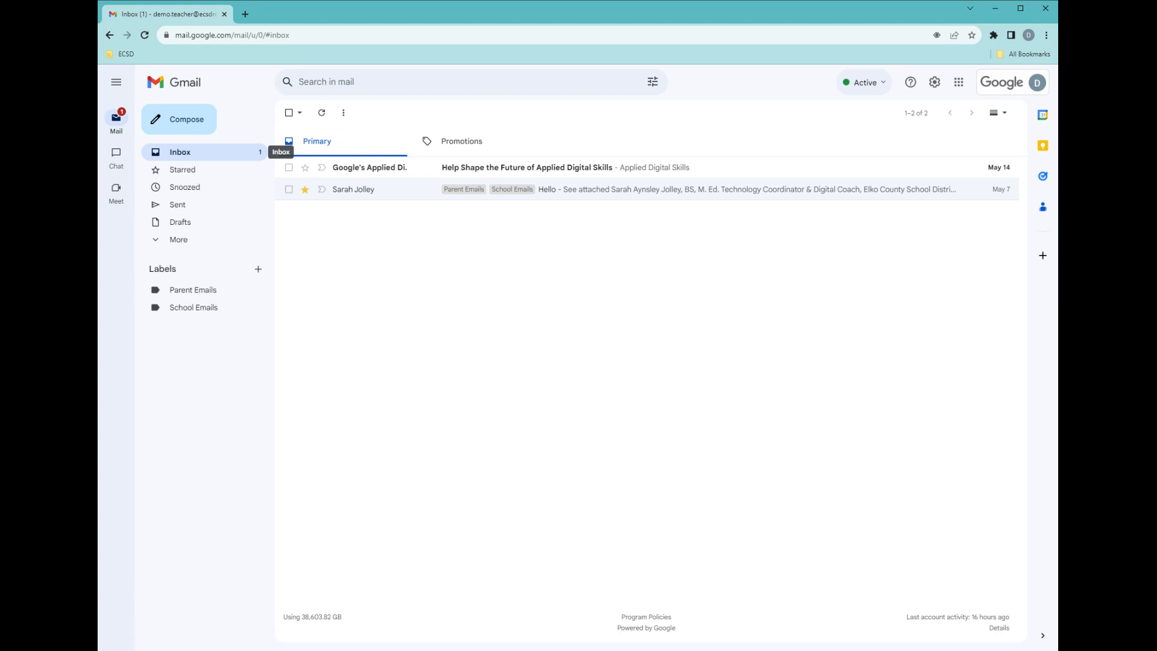
mouse_move(348, 175)
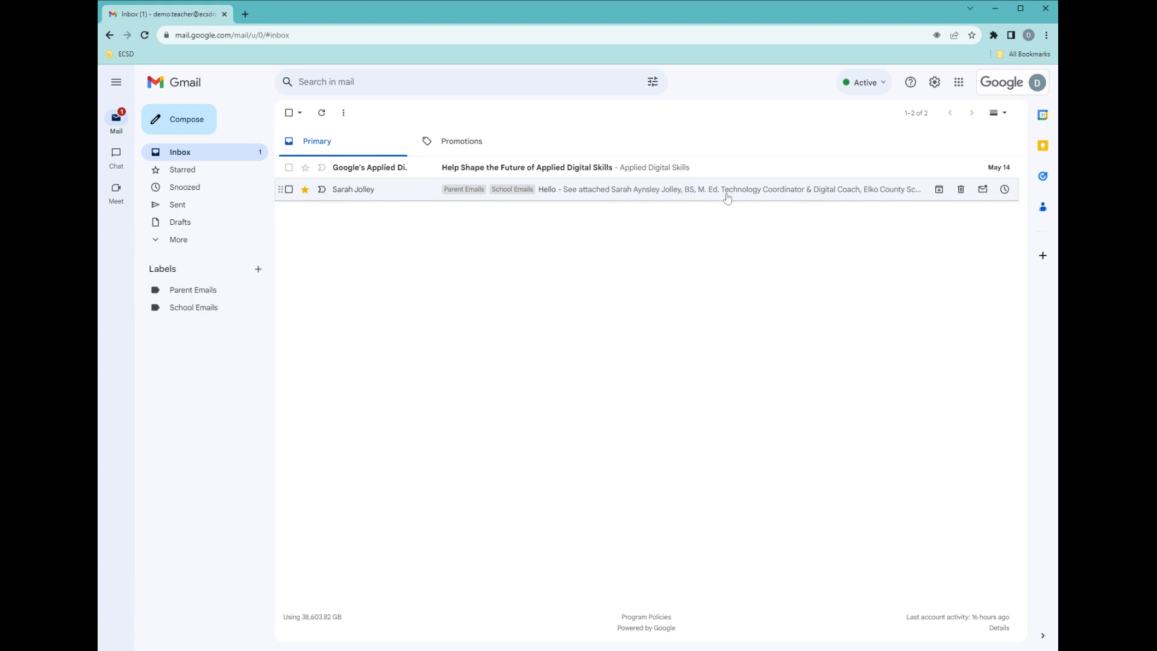
click(205, 171)
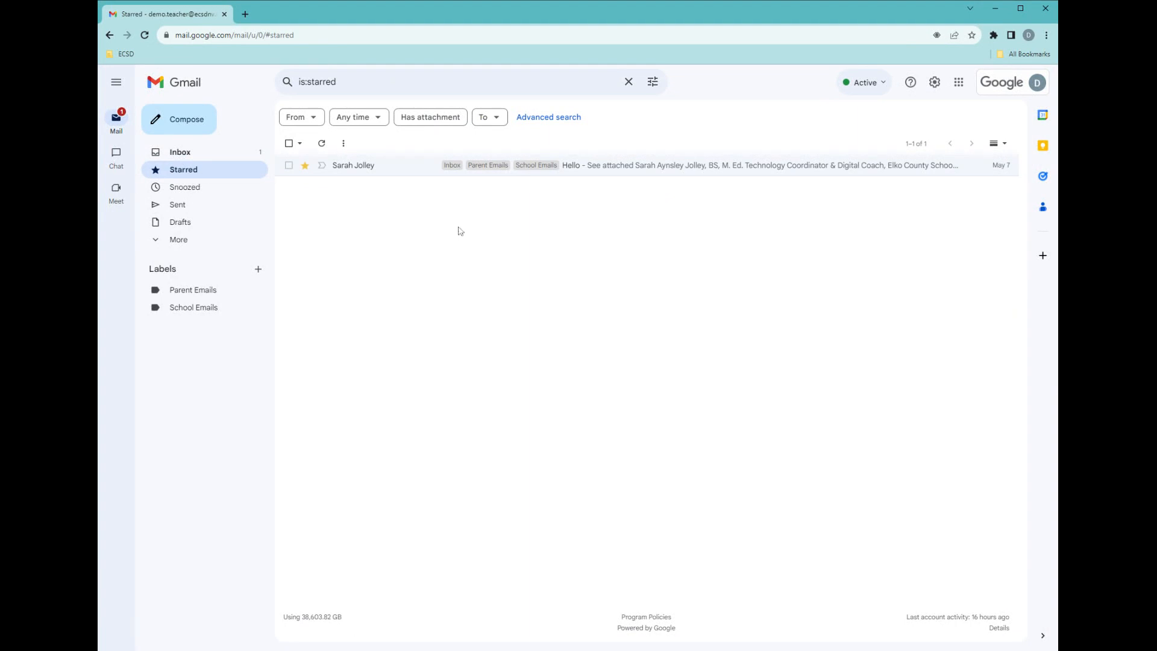
click(210, 158)
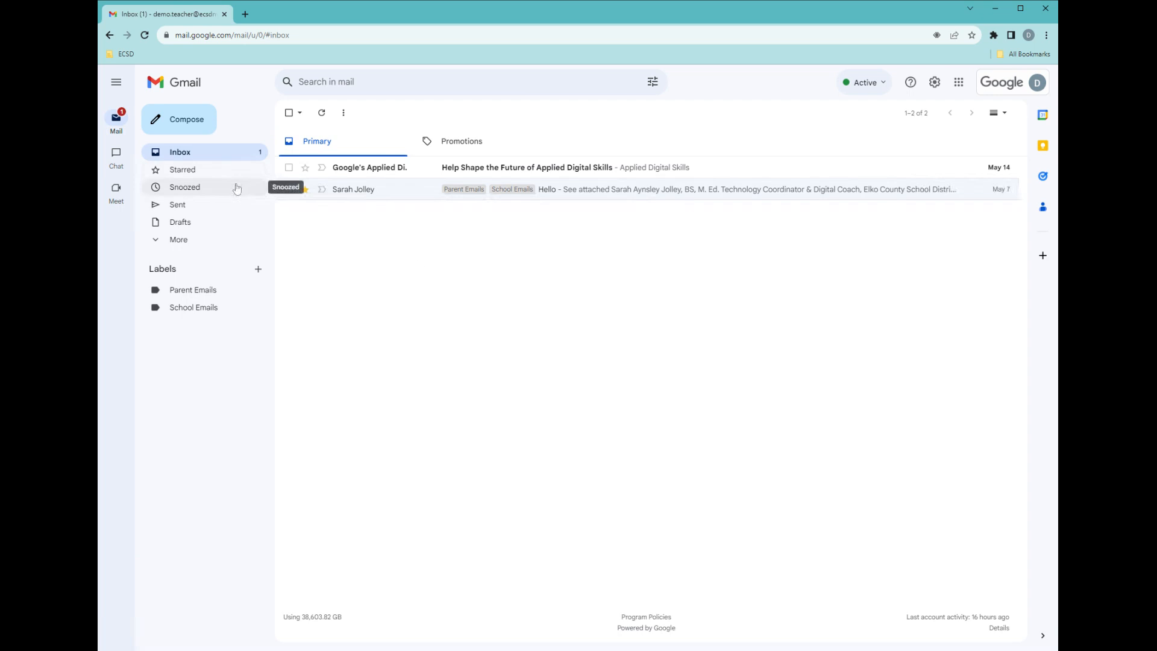
Open the Hello conversation, review its snooze options, and expand the full folder list.
click(358, 191)
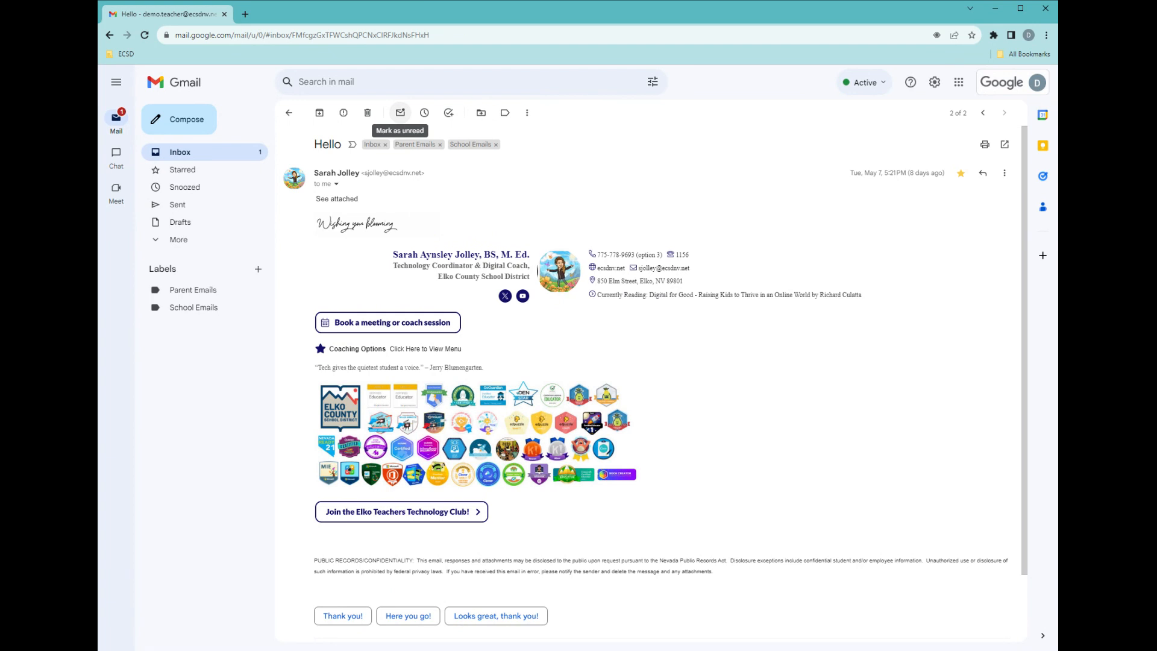
click(425, 114)
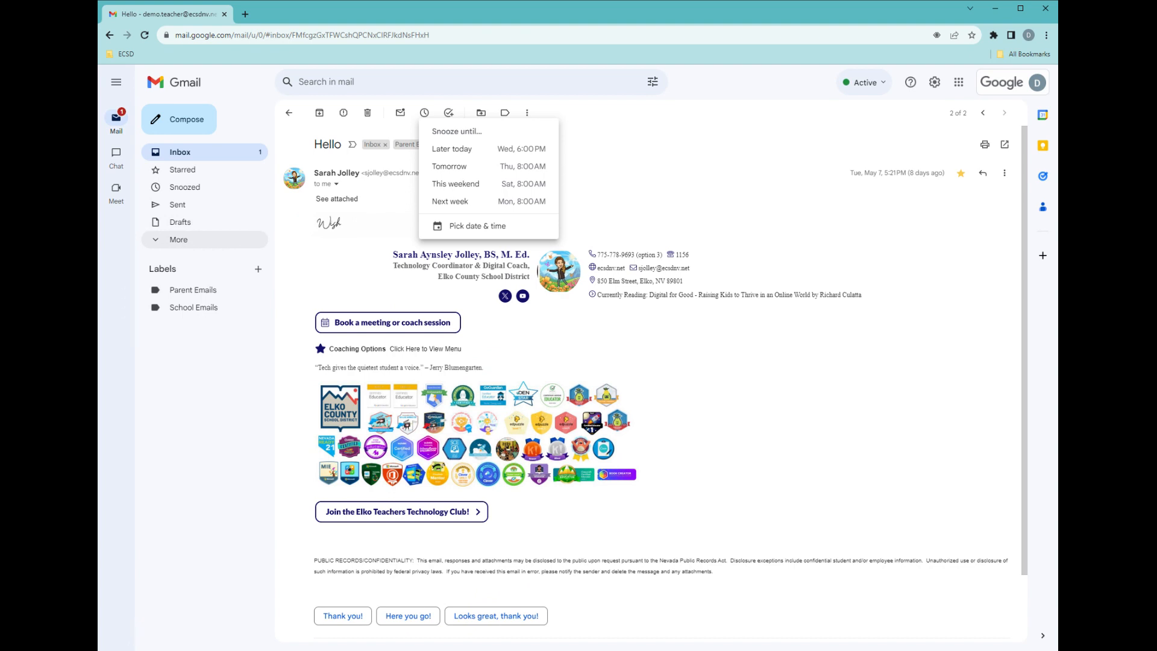
click(246, 239)
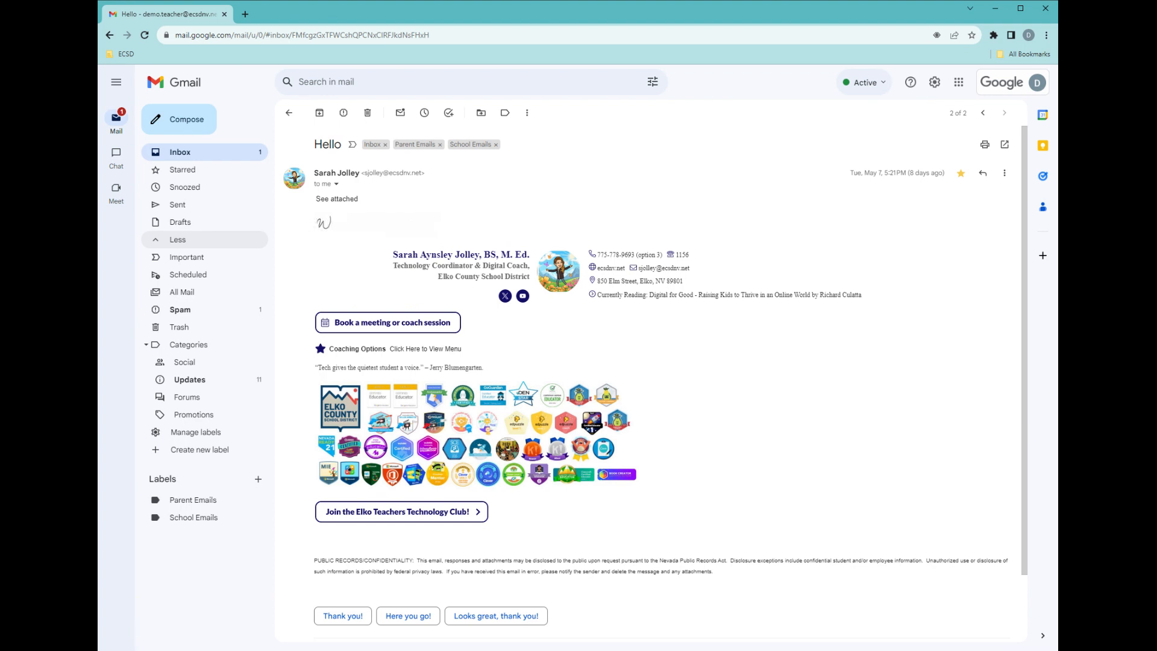
Mark the open Hello conversation as important.
click(528, 115)
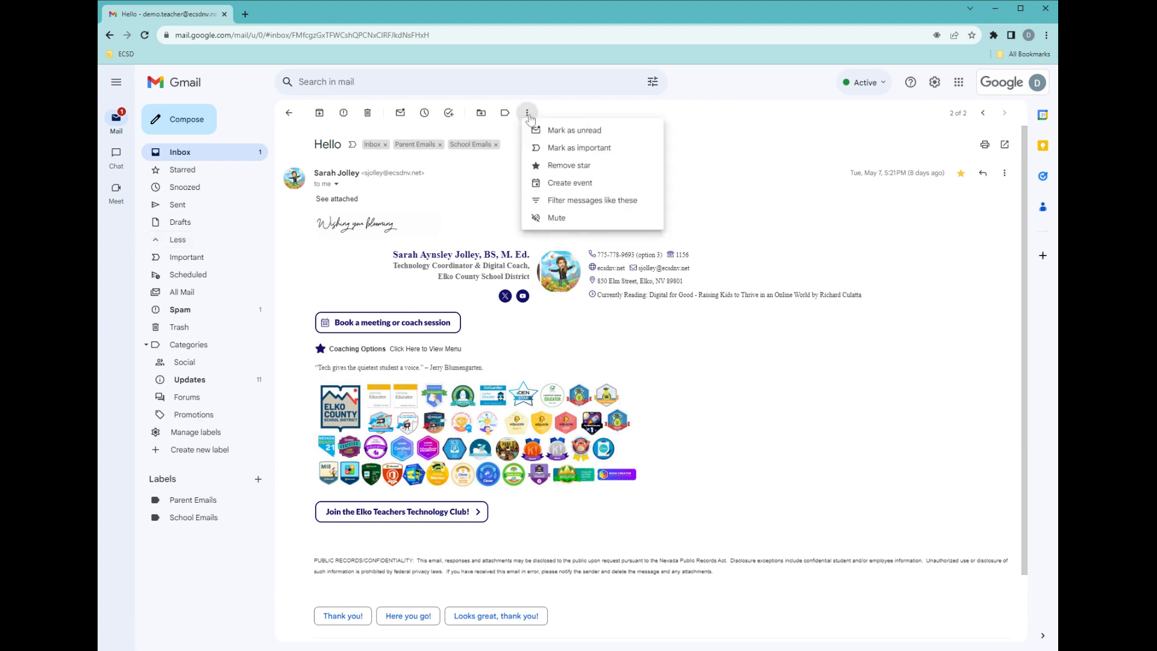
click(553, 148)
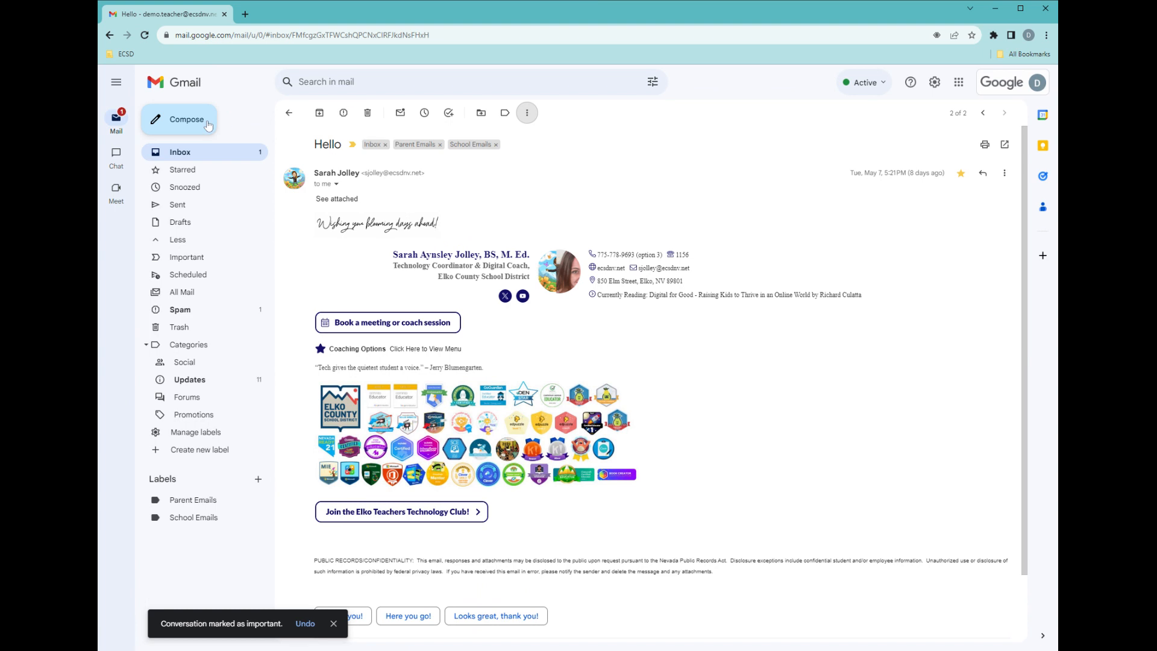
click(184, 119)
click(748, 633)
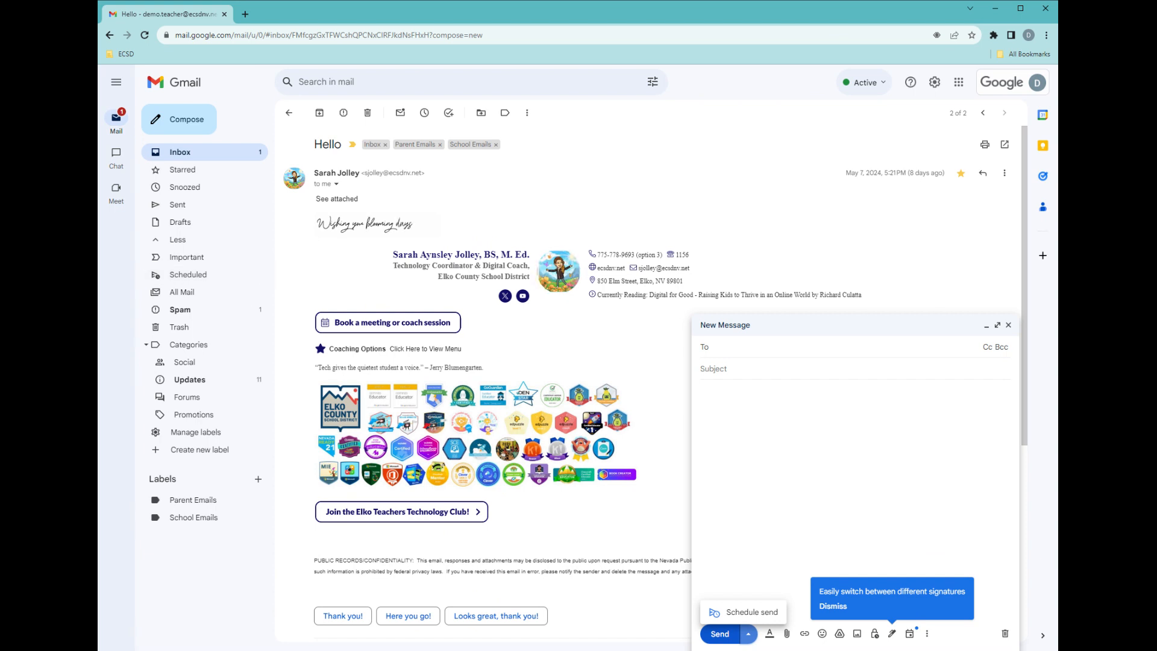
click(1008, 326)
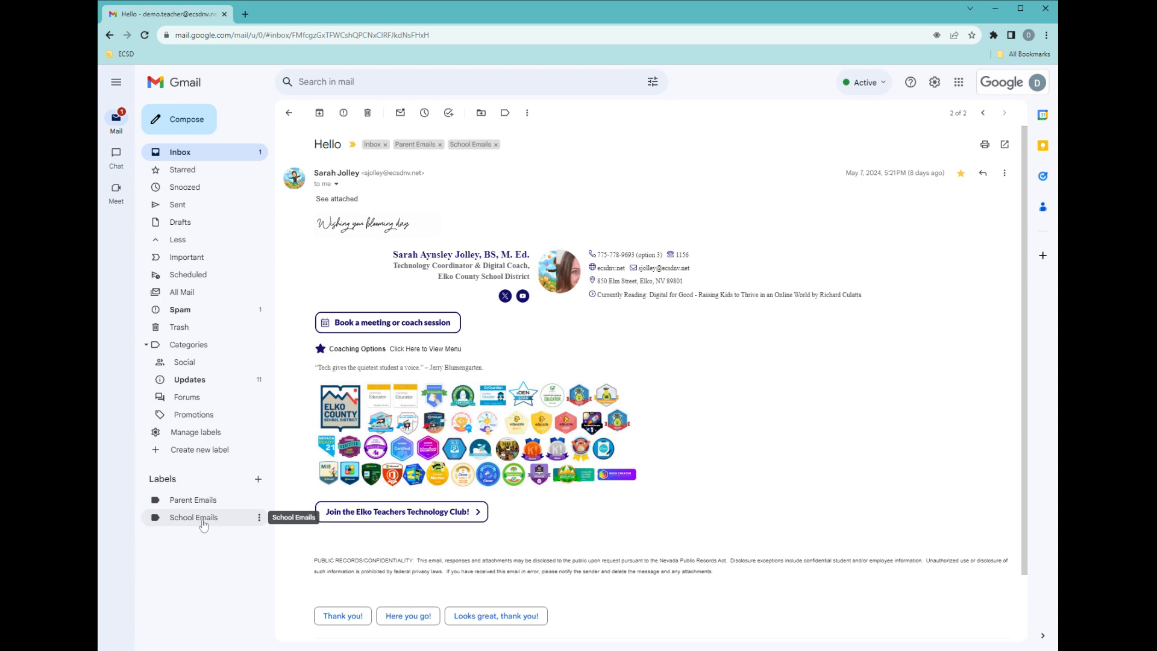
Create a new label named Admin Emails nested under School Emails.
click(258, 479)
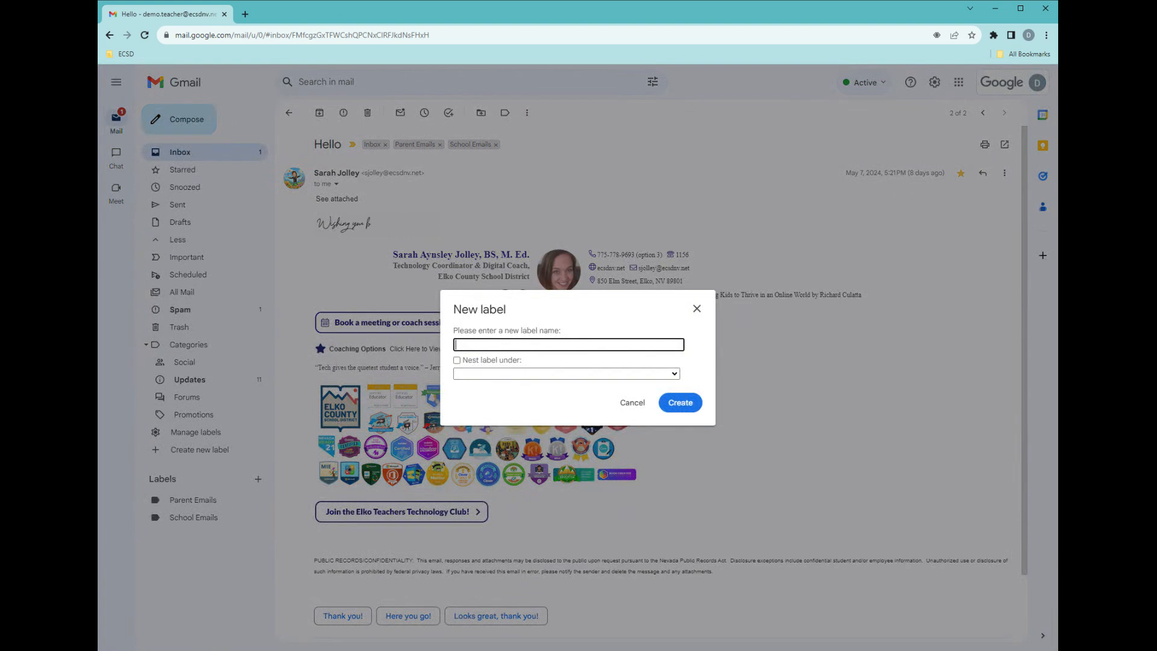
text(Admin )
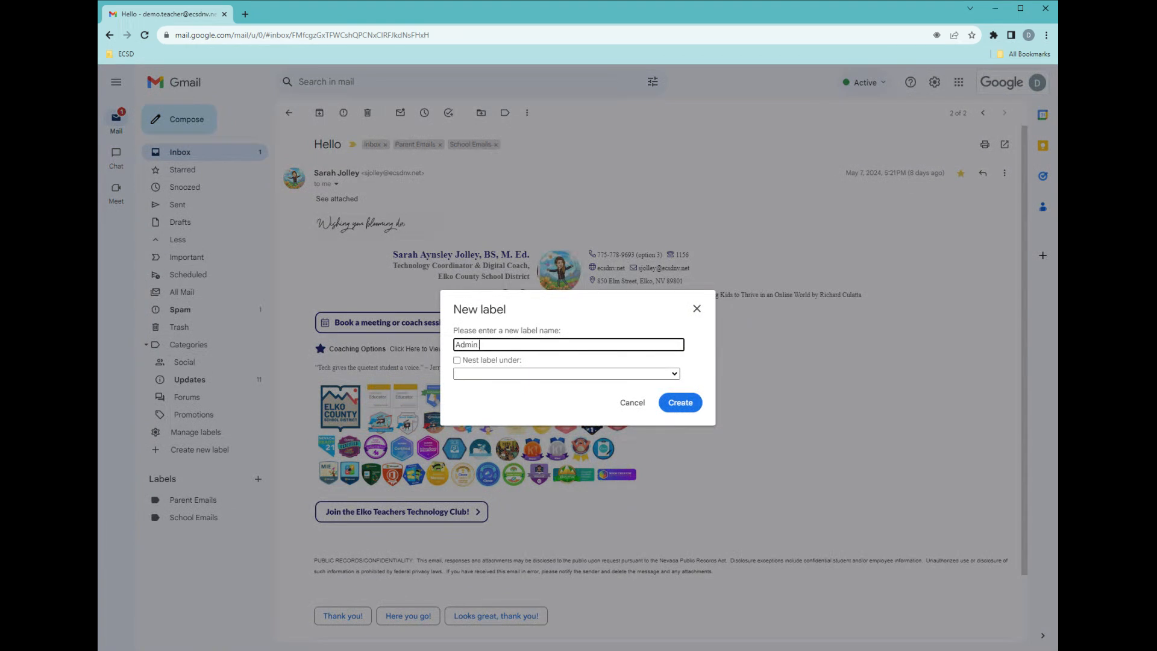
text(Emails)
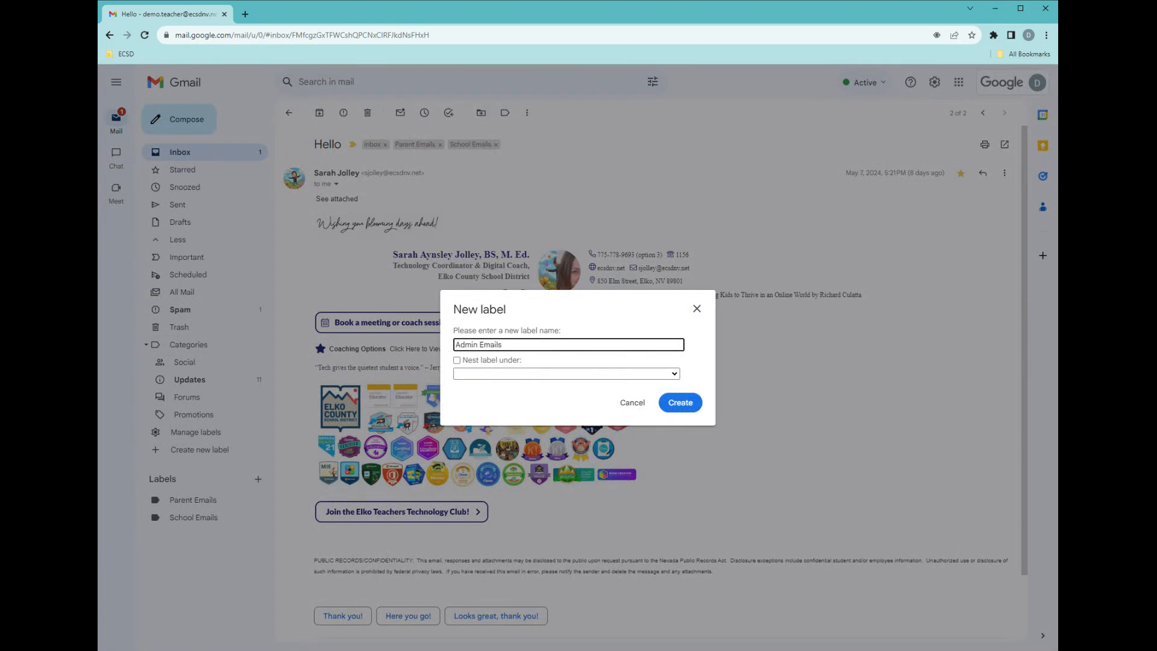
click(521, 378)
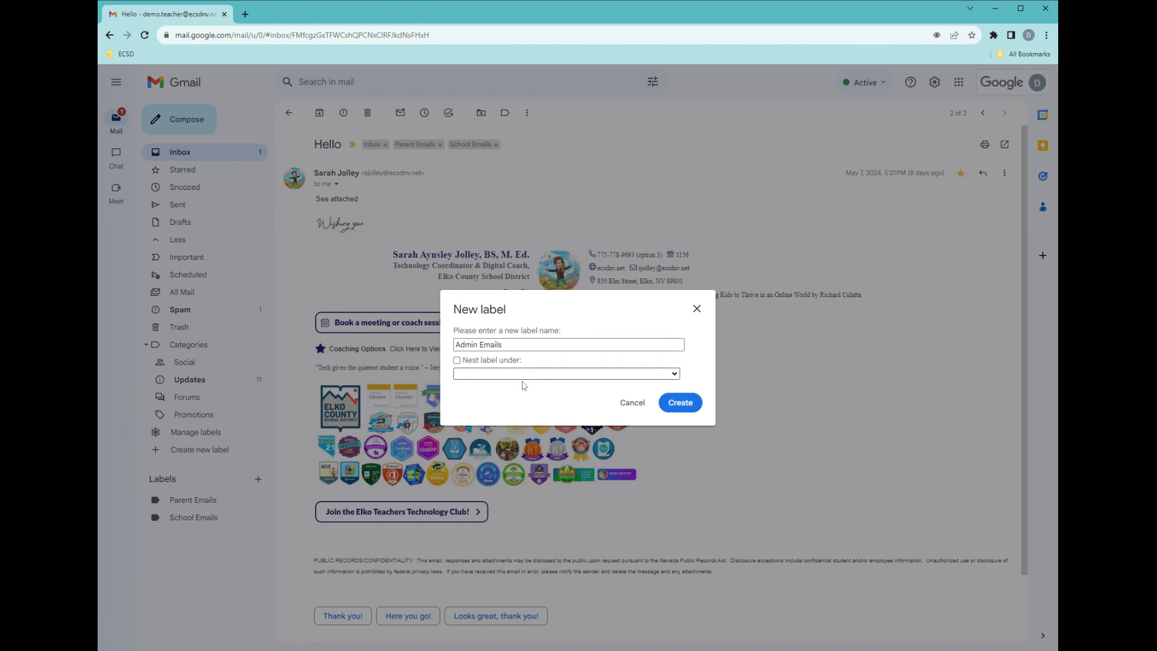
click(523, 402)
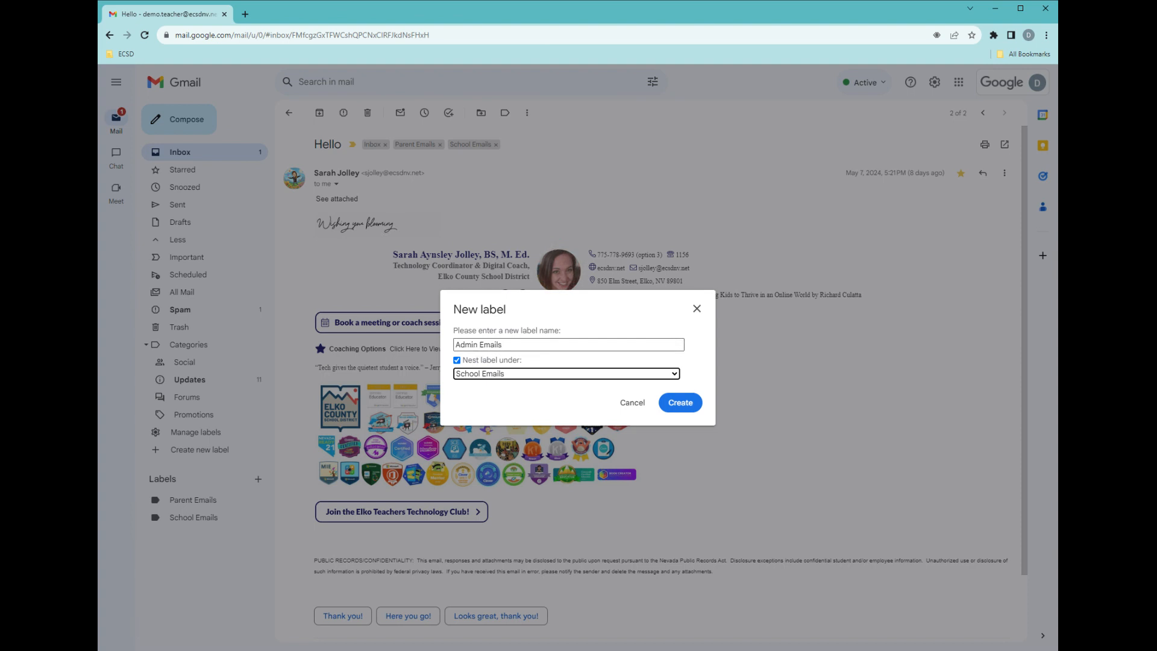
click(680, 403)
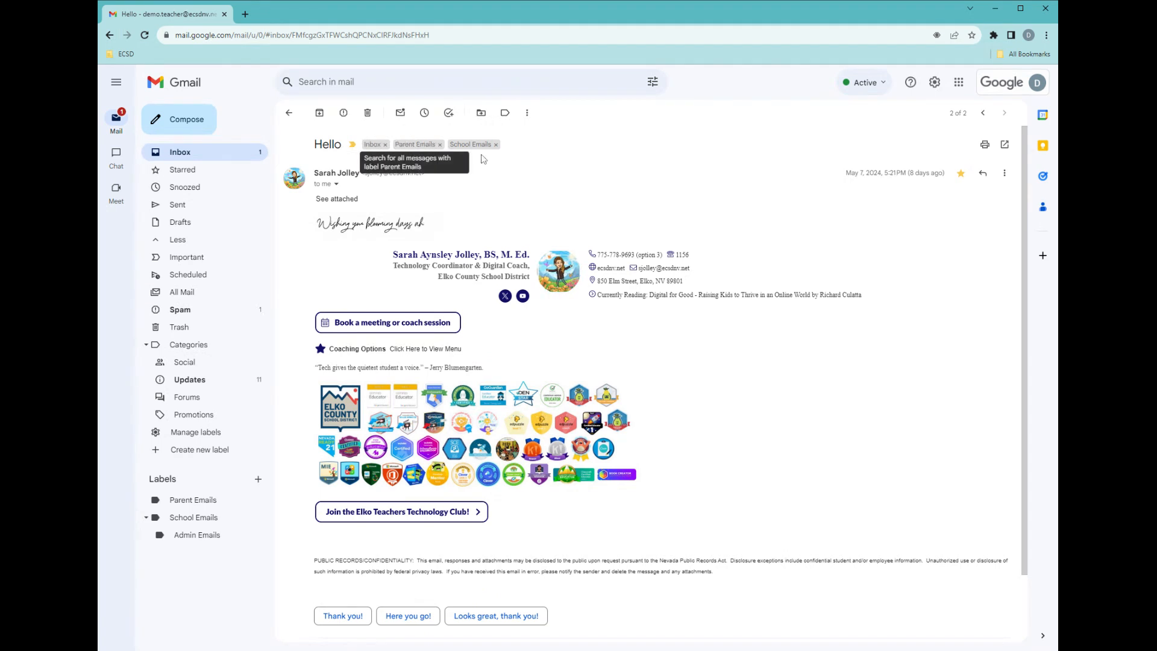
Apply the School Emails/Admin Emails label to the open conversation.
click(504, 115)
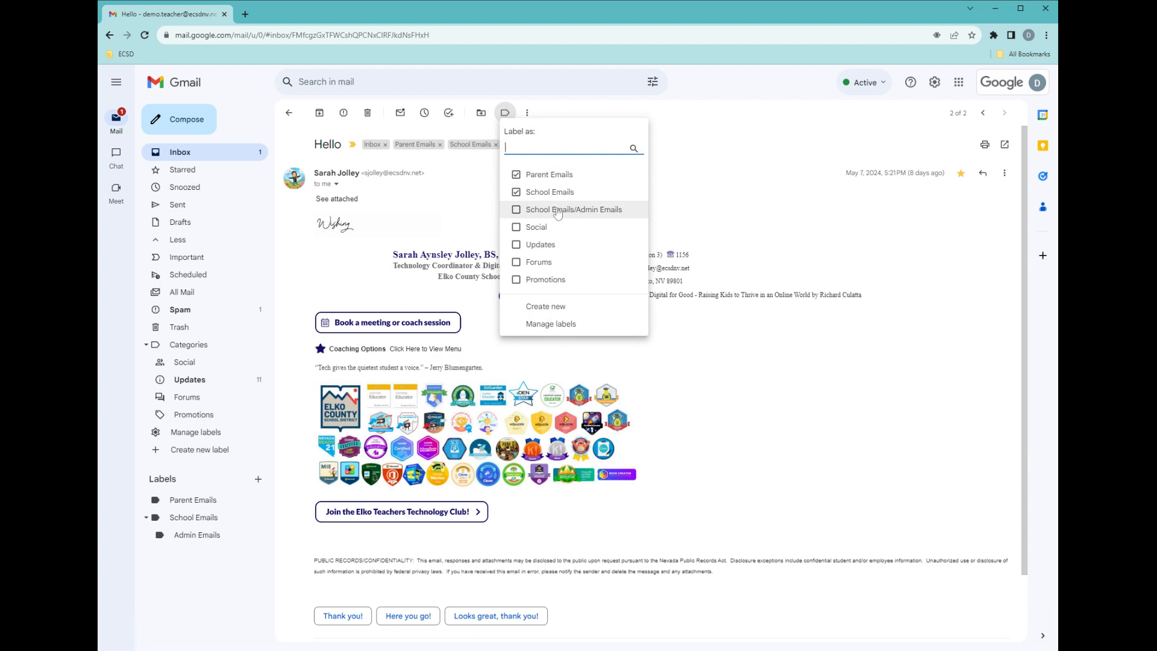
click(612, 215)
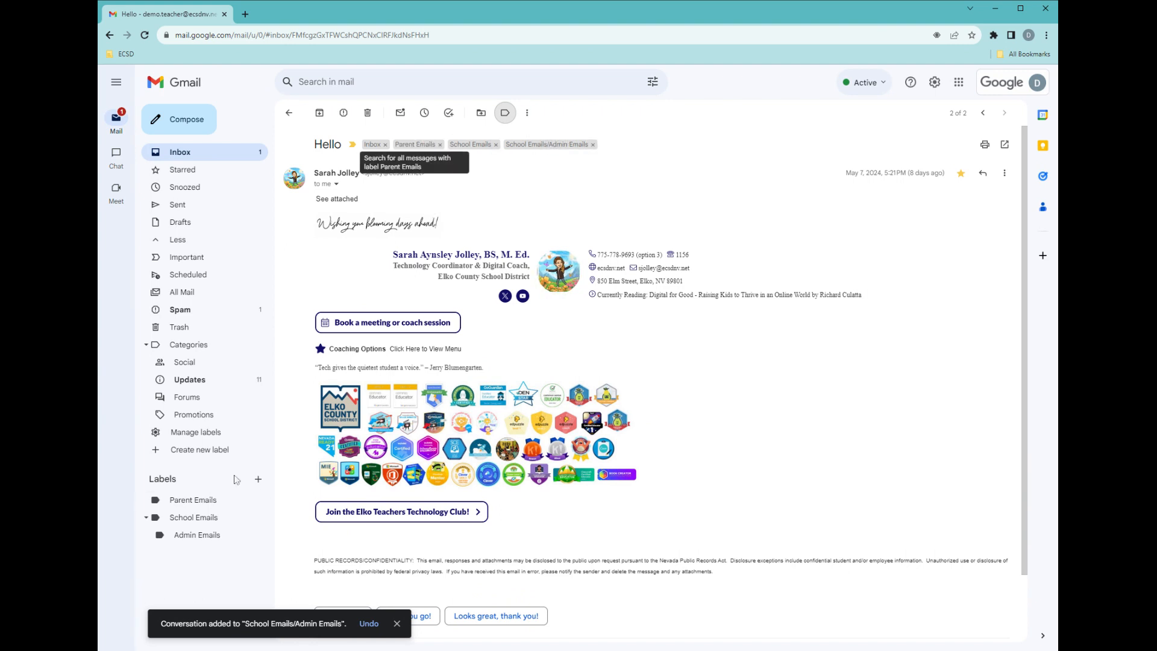
Open the conversation from the Admin Emails label and remove that label from it.
click(207, 502)
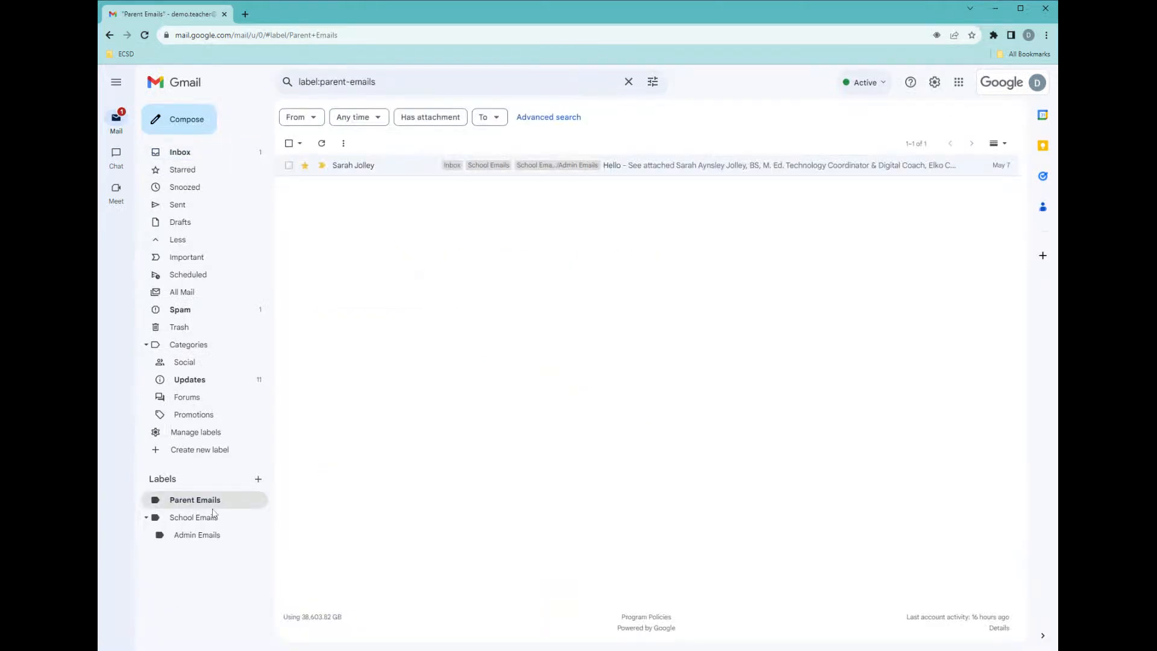
click(213, 517)
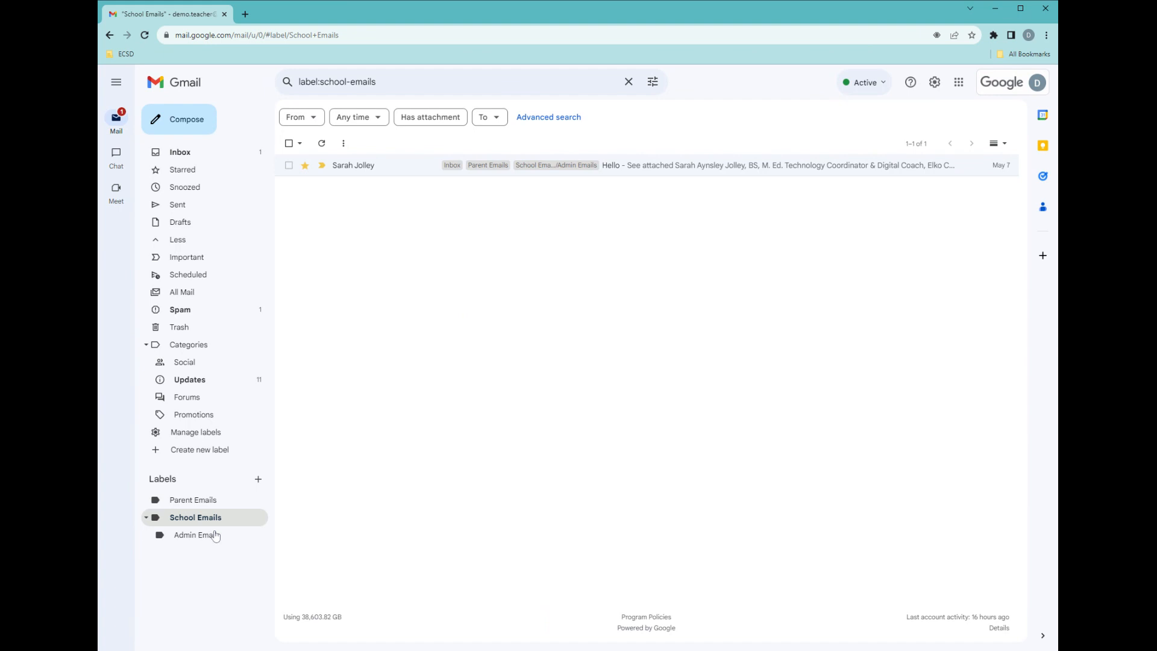
click(215, 535)
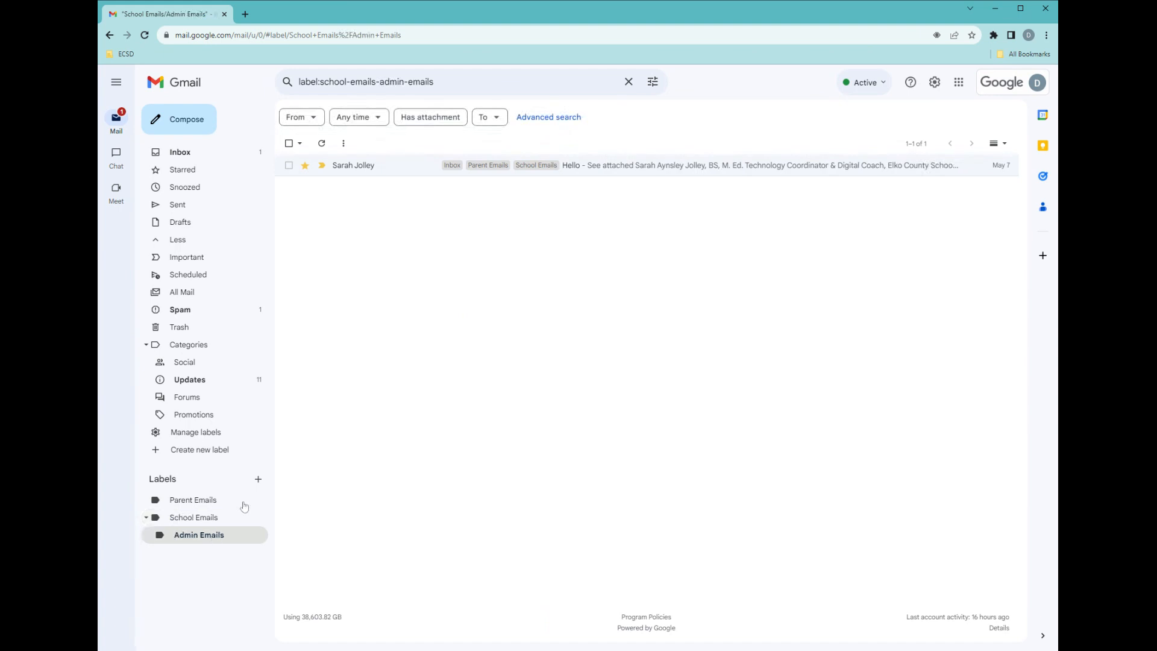
click(361, 174)
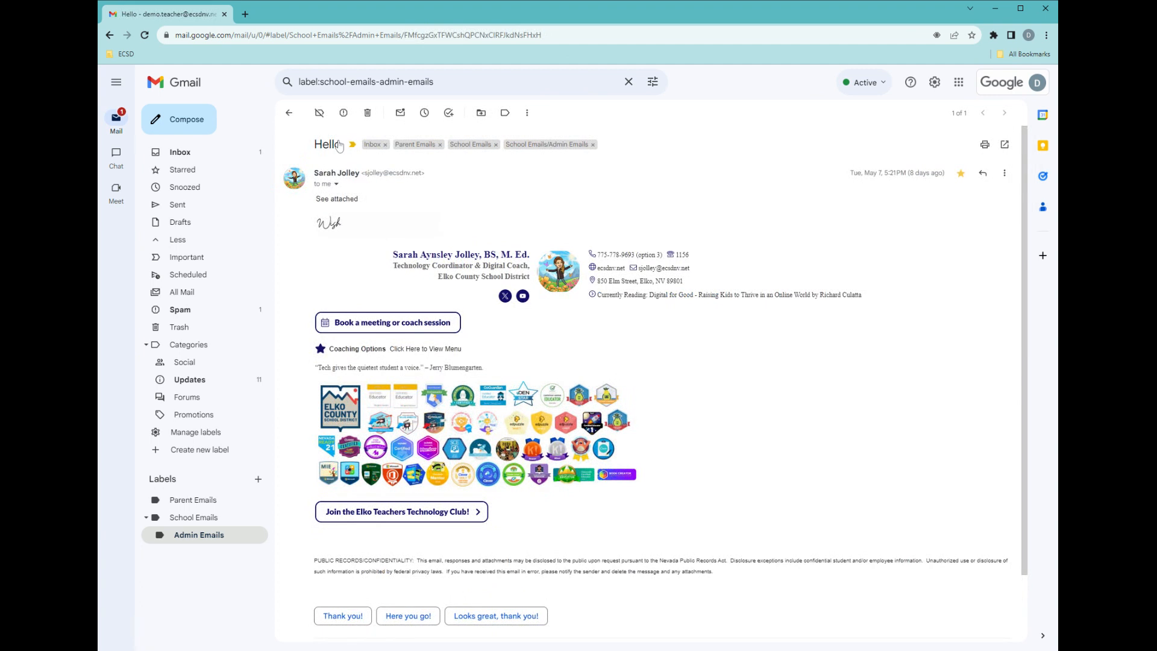
click(319, 112)
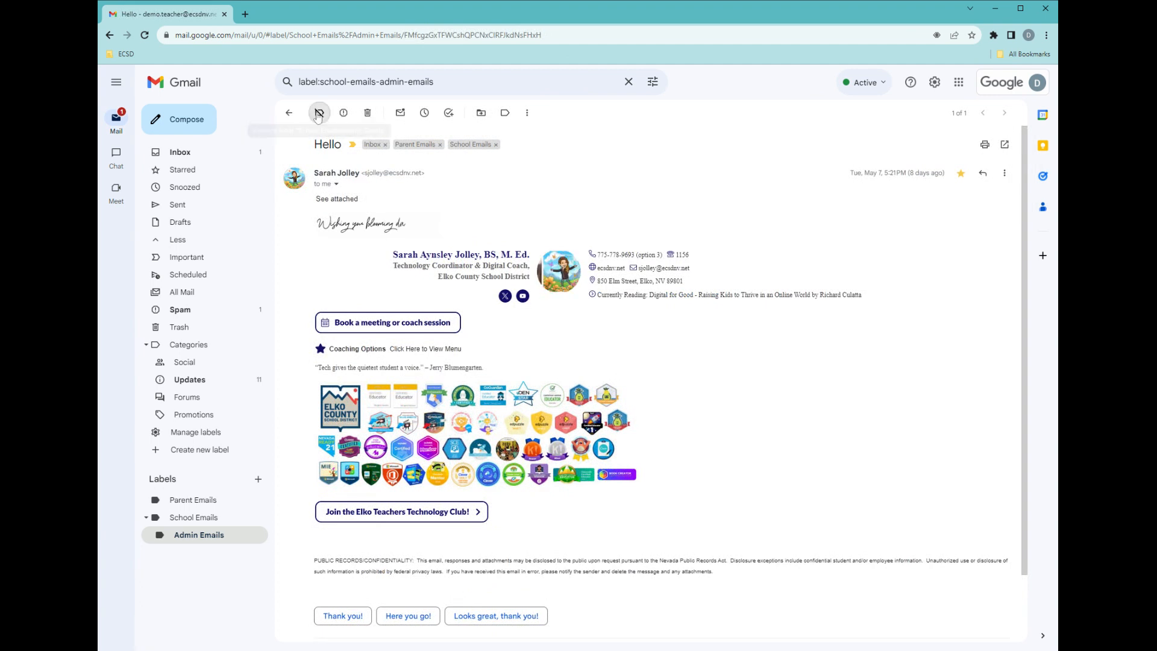
Reapply the School Emails/Admin Emails label to the Hello conversation from the inbox.
click(208, 519)
click(360, 171)
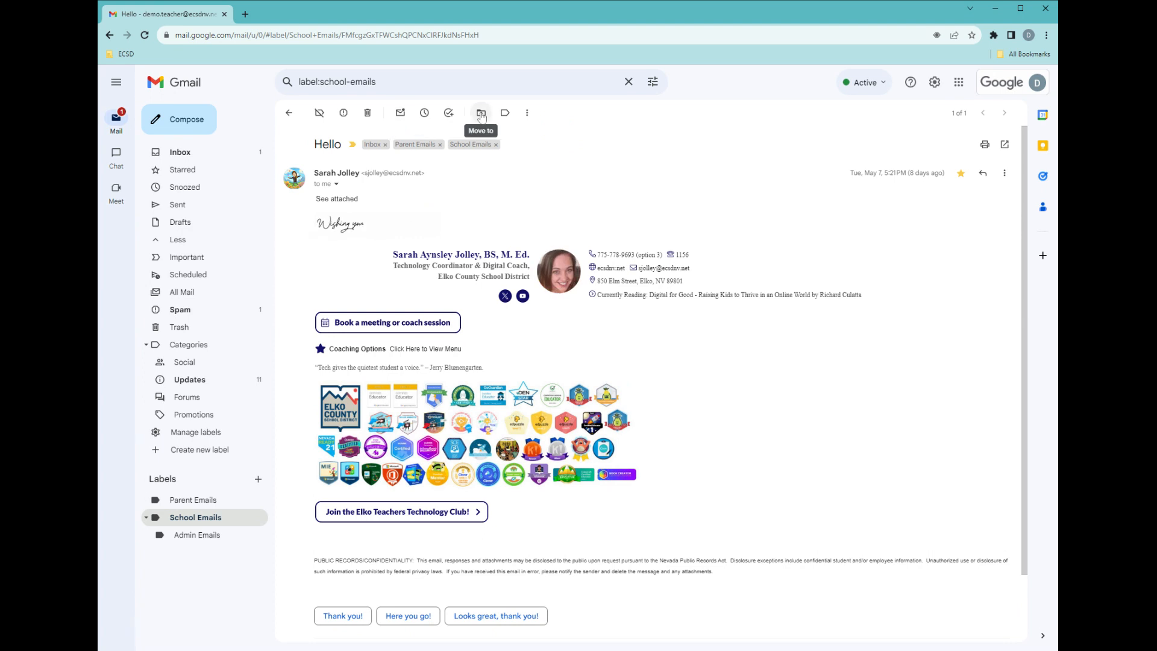
click(183, 158)
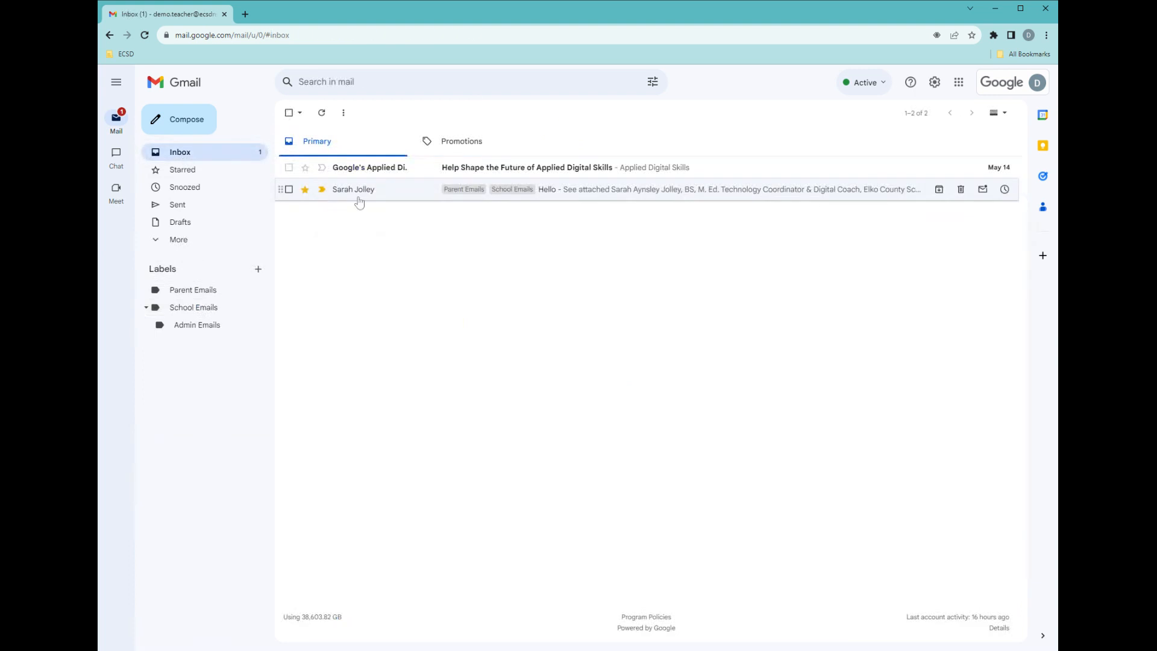
click(359, 202)
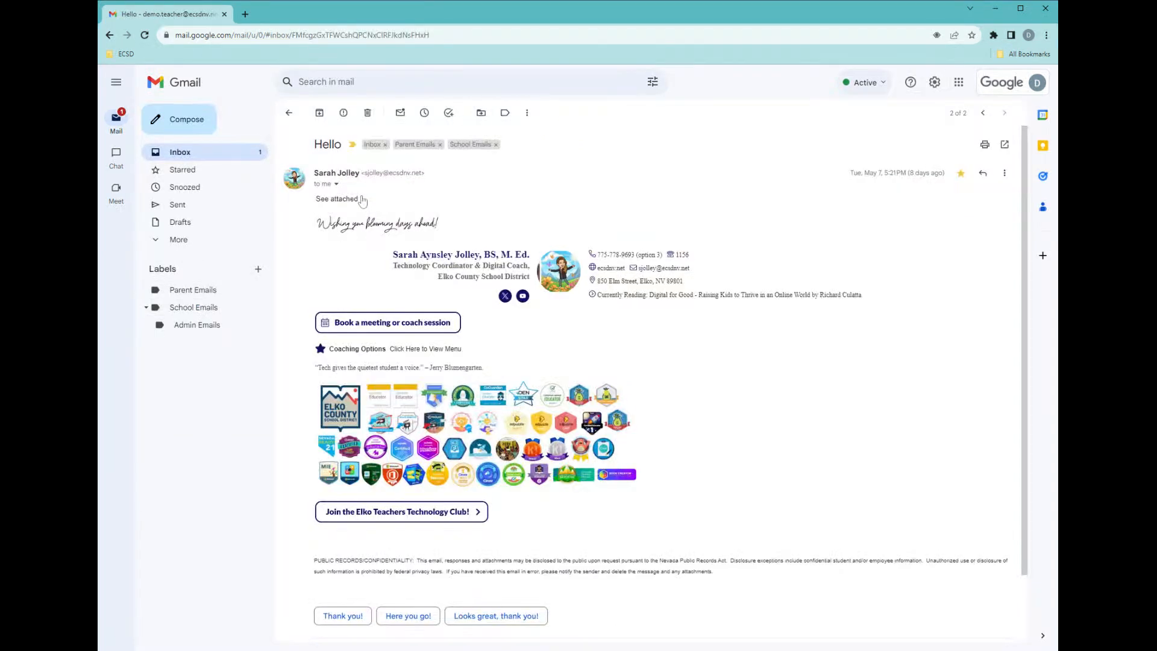
click(505, 112)
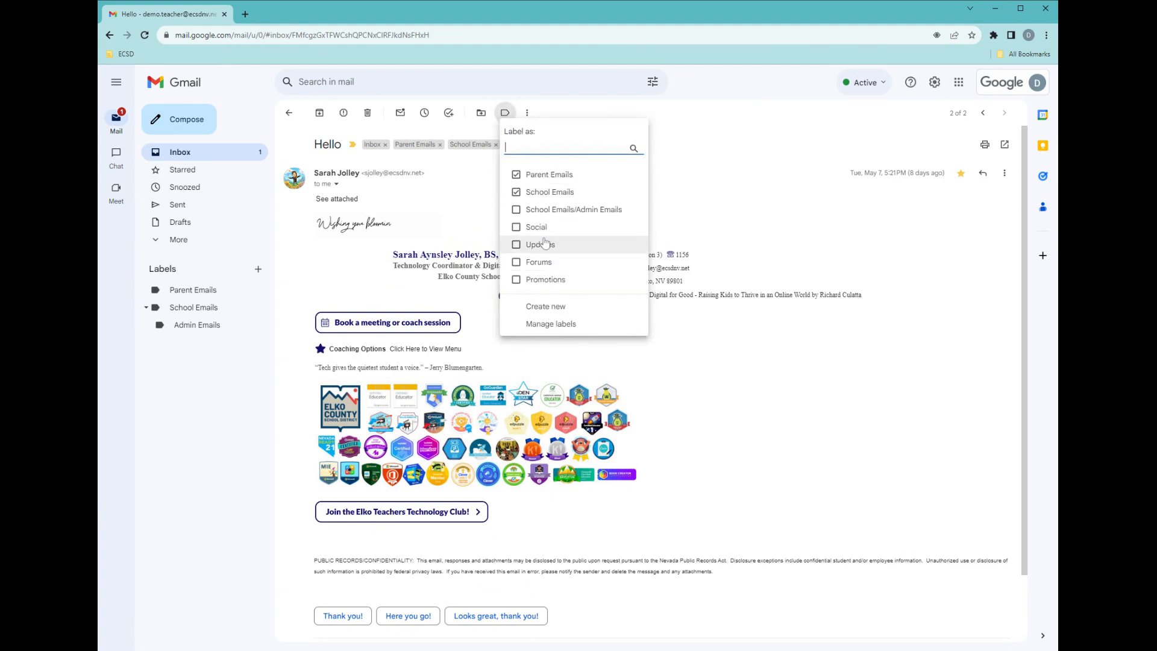
click(560, 209)
click(259, 158)
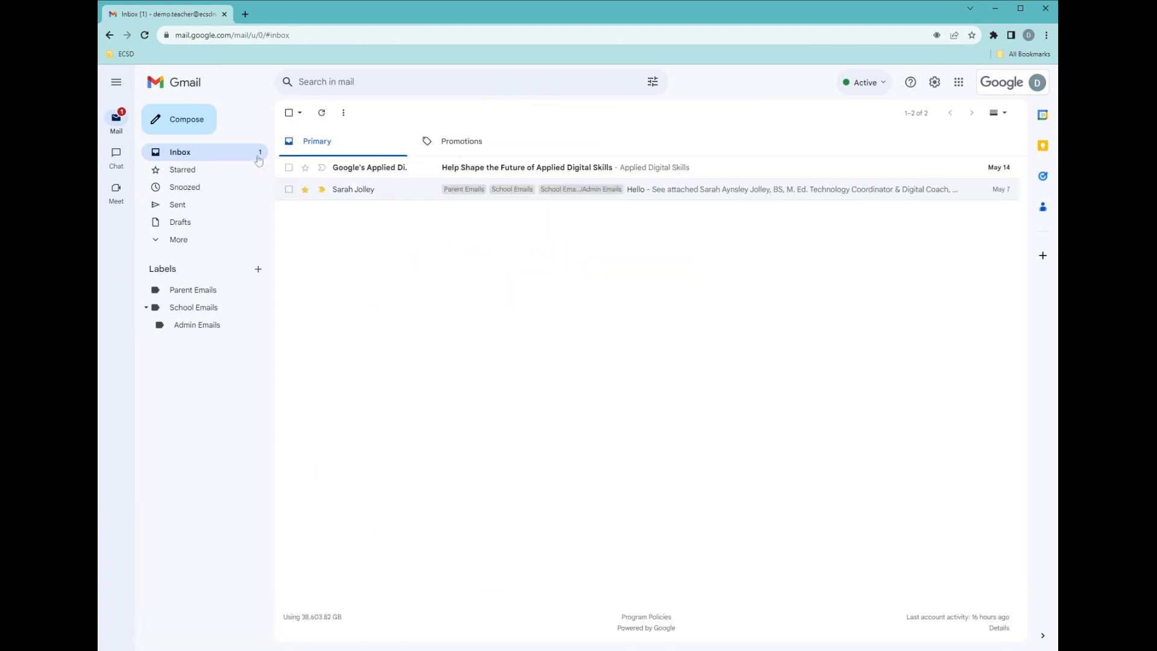
Move the Hello conversation out of the inbox into School Emails/Admin Emails.
click(353, 188)
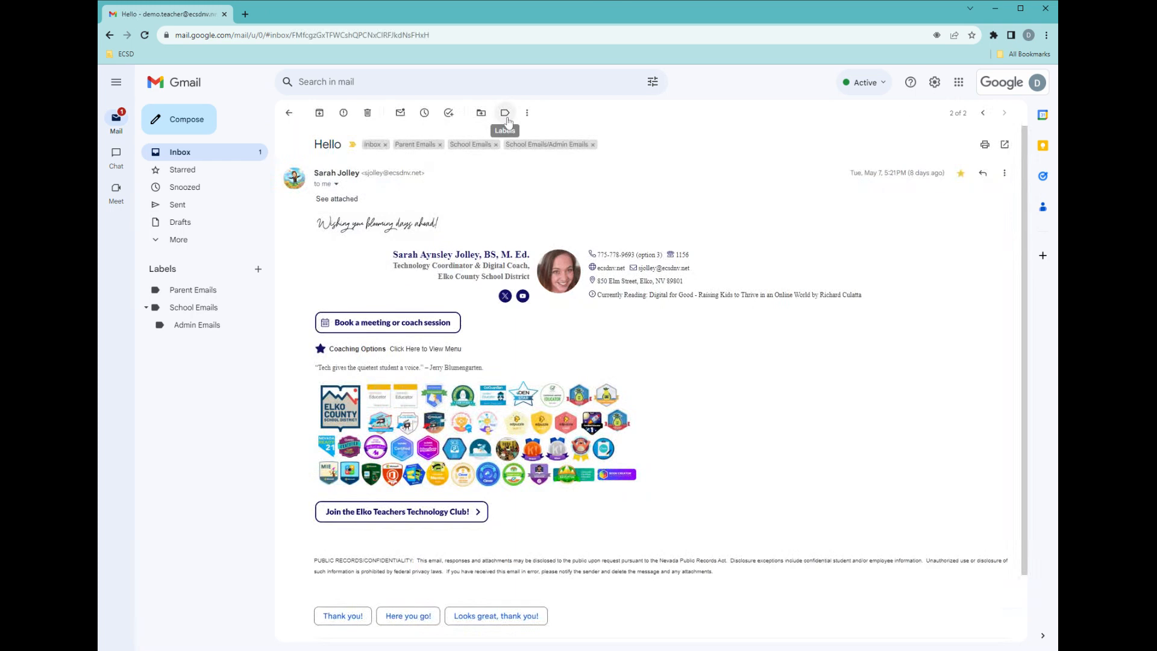
click(482, 114)
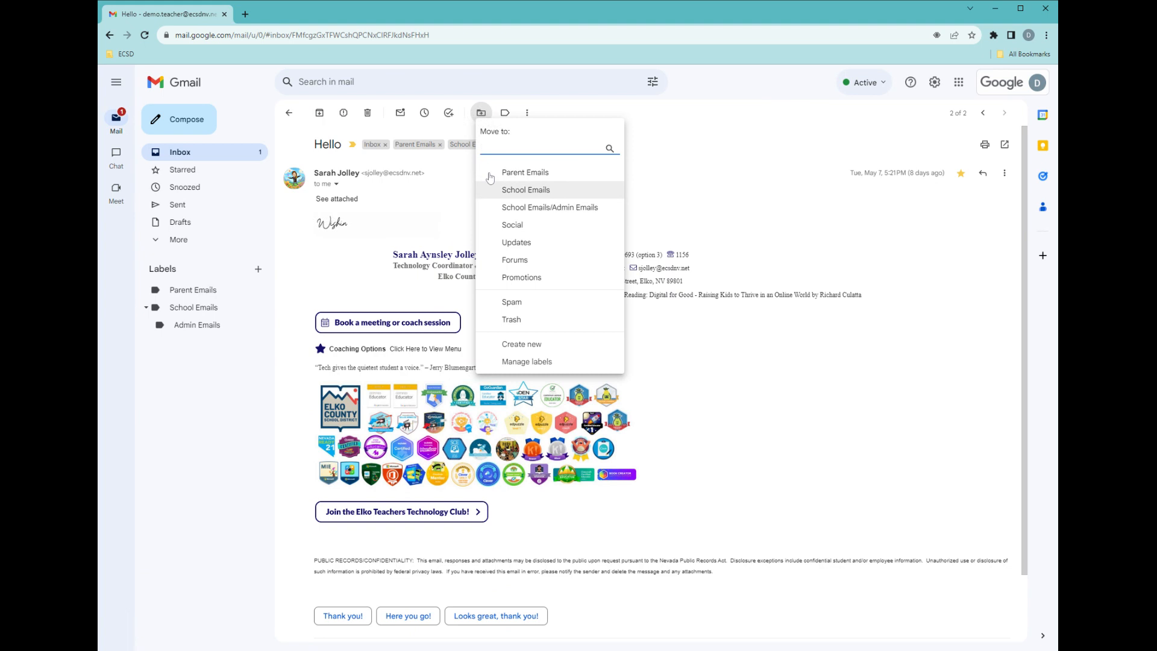
click(289, 112)
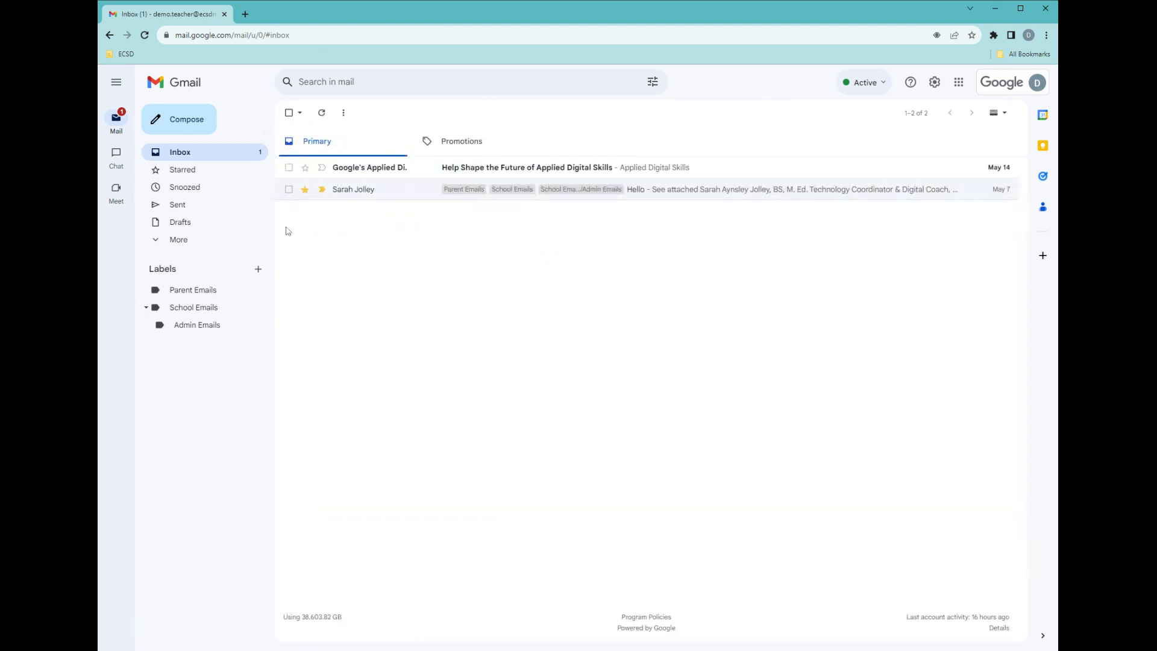
click(289, 190)
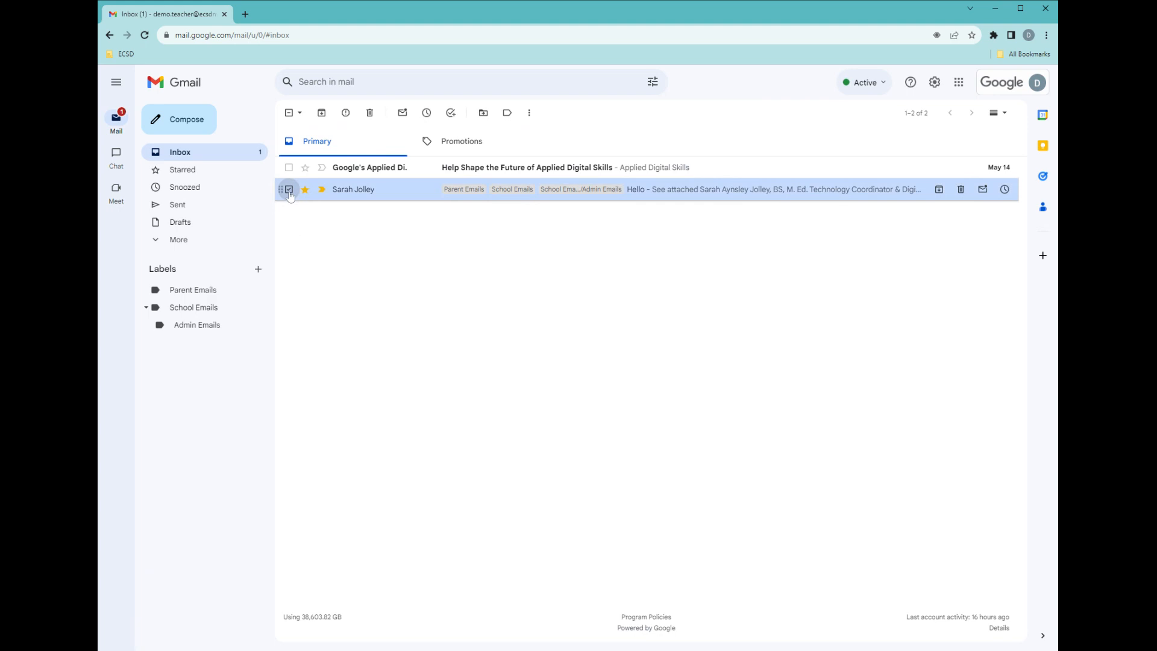
click(484, 113)
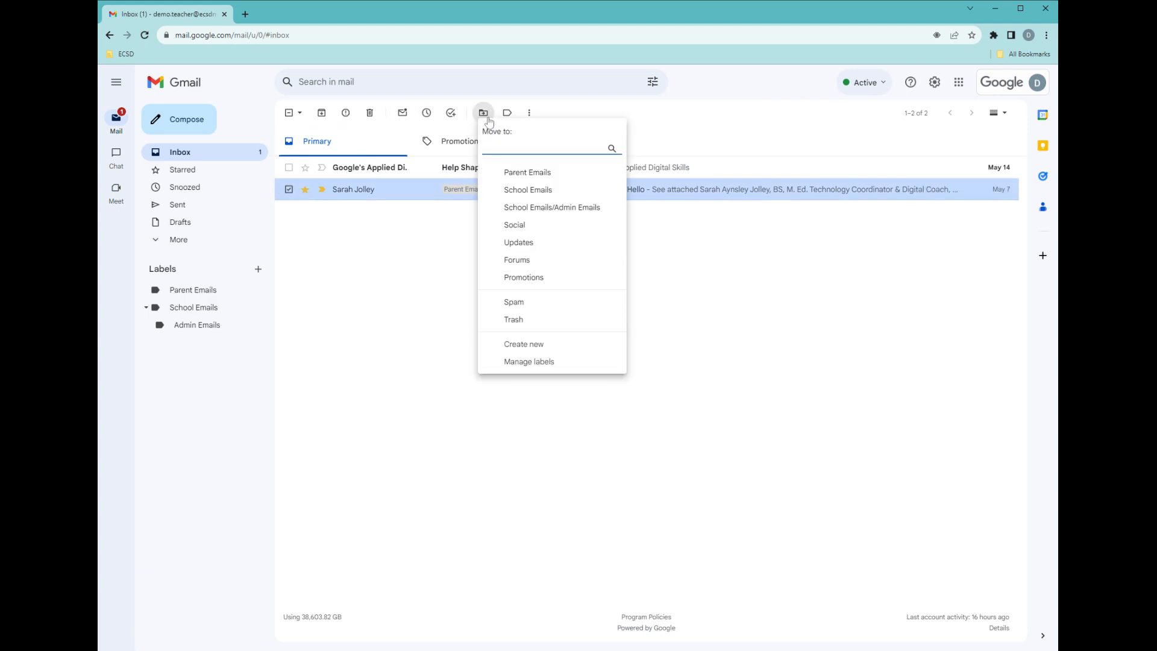
click(560, 207)
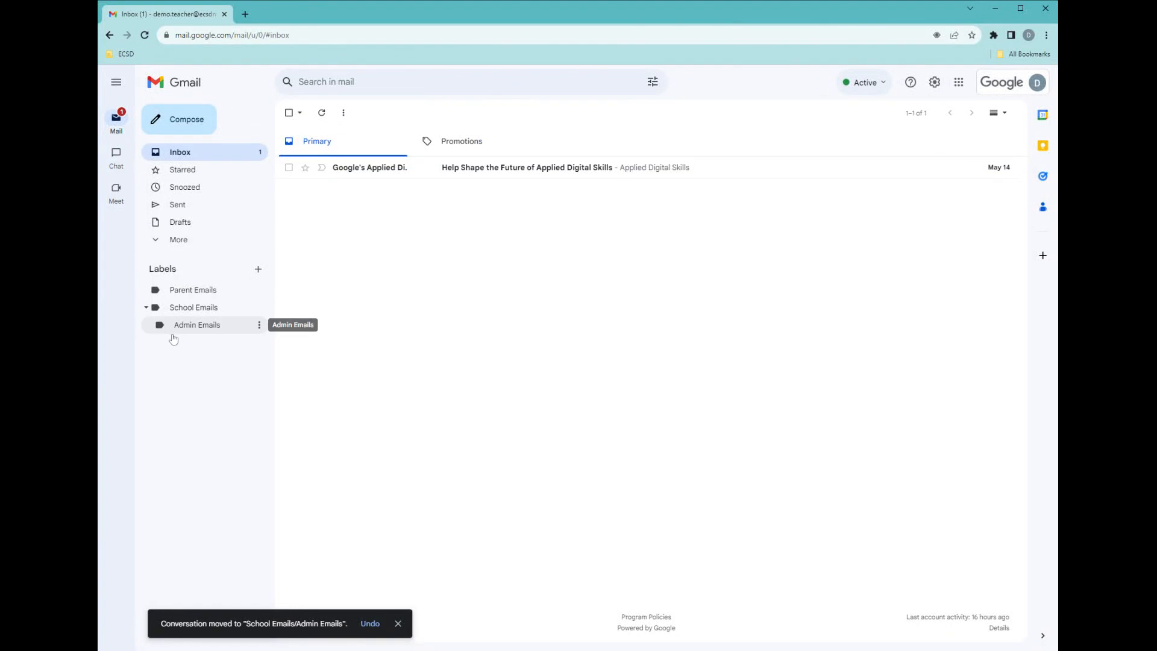
Open the Applied Digital Skills survey conversation, view its more-options menu, and return to the inbox.
mouse_move(351, 168)
mouse_down()
mouse_move(240, 288)
mouse_move(199, 497)
mouse_move(345, 195)
mouse_move(345, 162)
mouse_up()
click(344, 163)
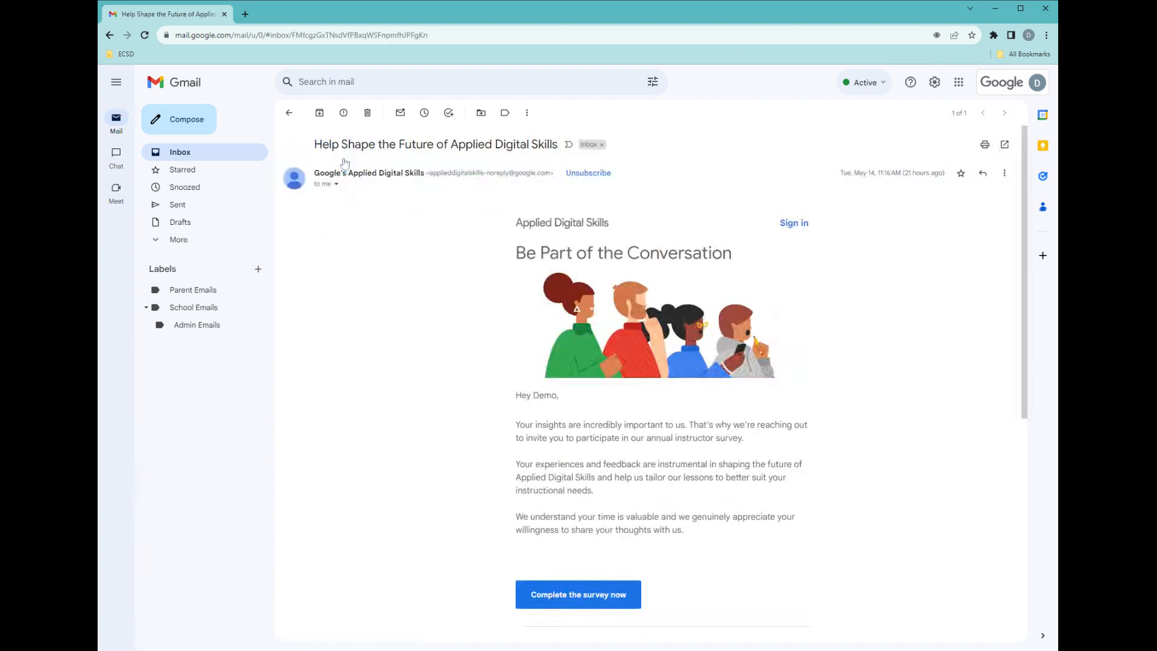
click(525, 114)
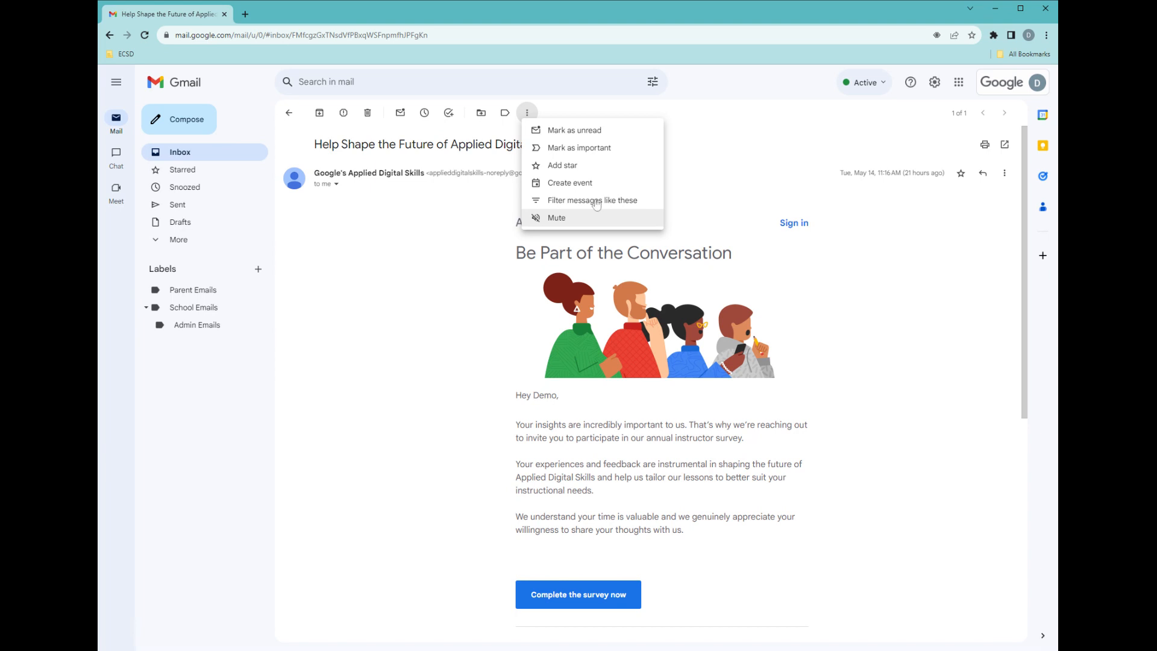
click(226, 153)
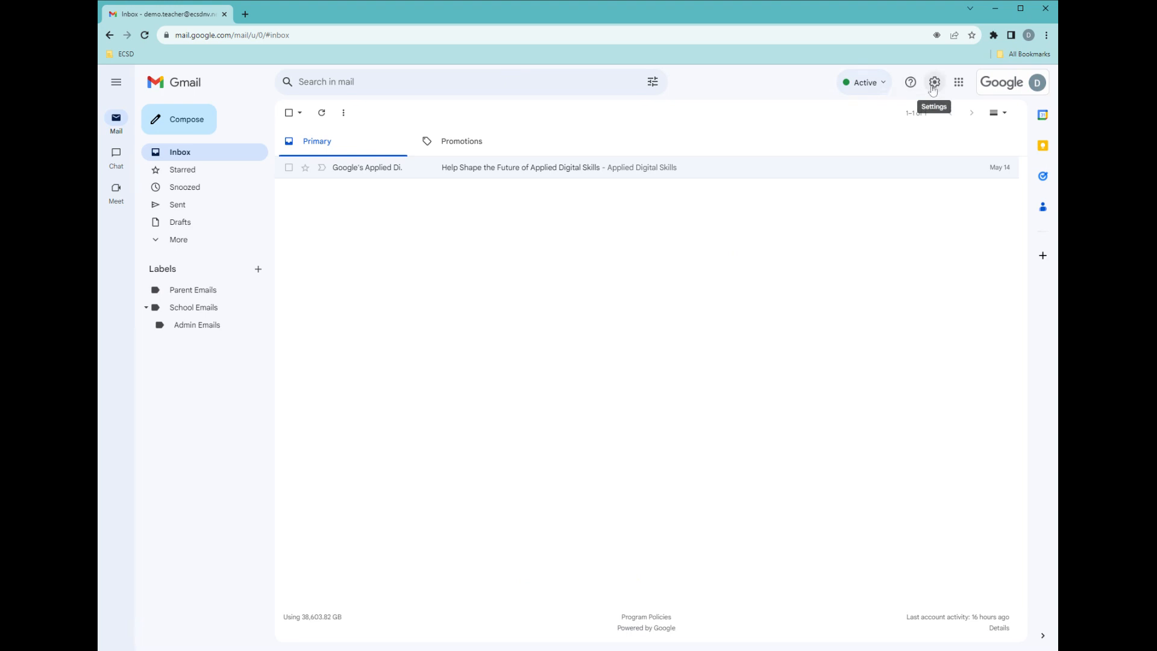
Move the Hello conversation from the School Emails label back into the inbox.
click(178, 309)
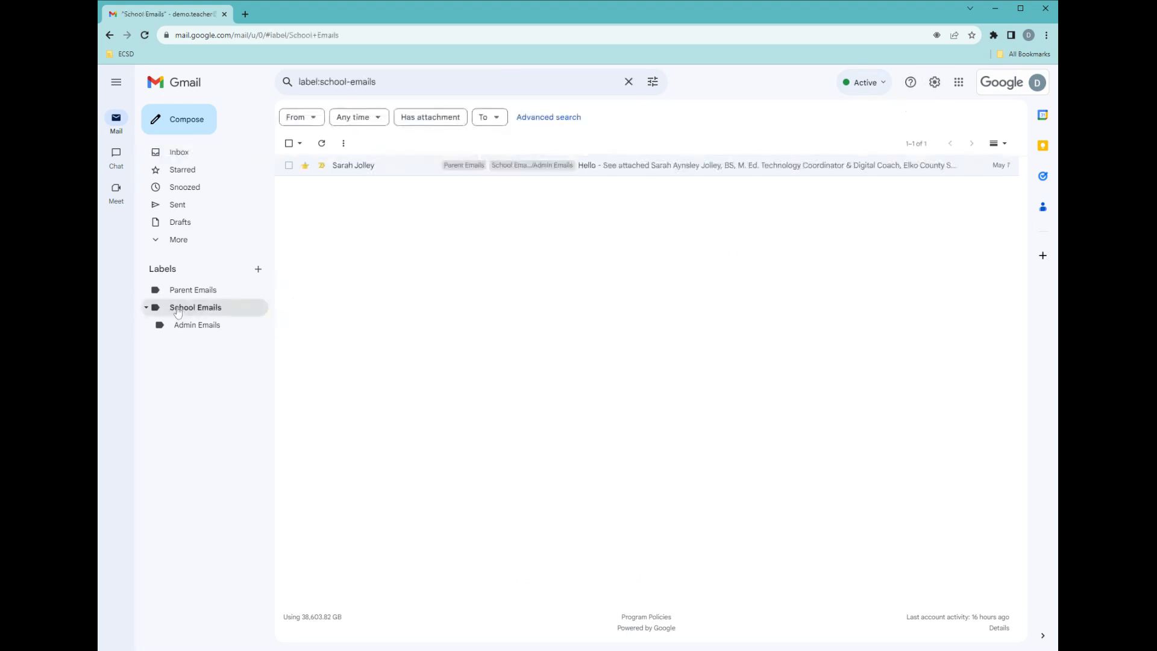
click(289, 166)
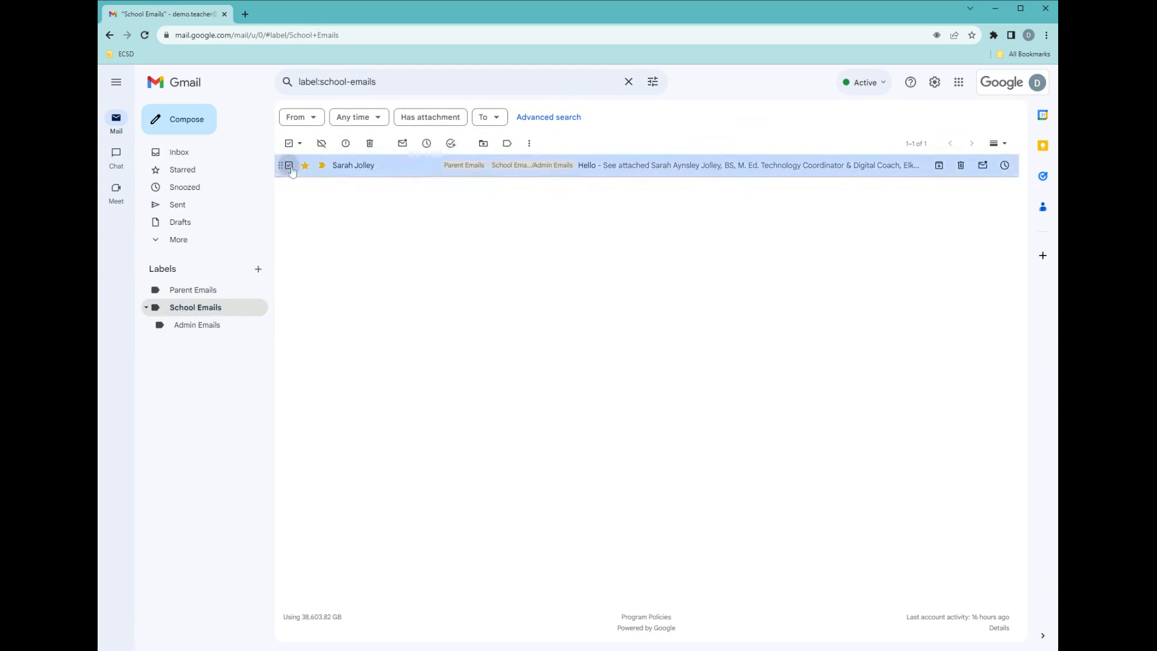
click(322, 145)
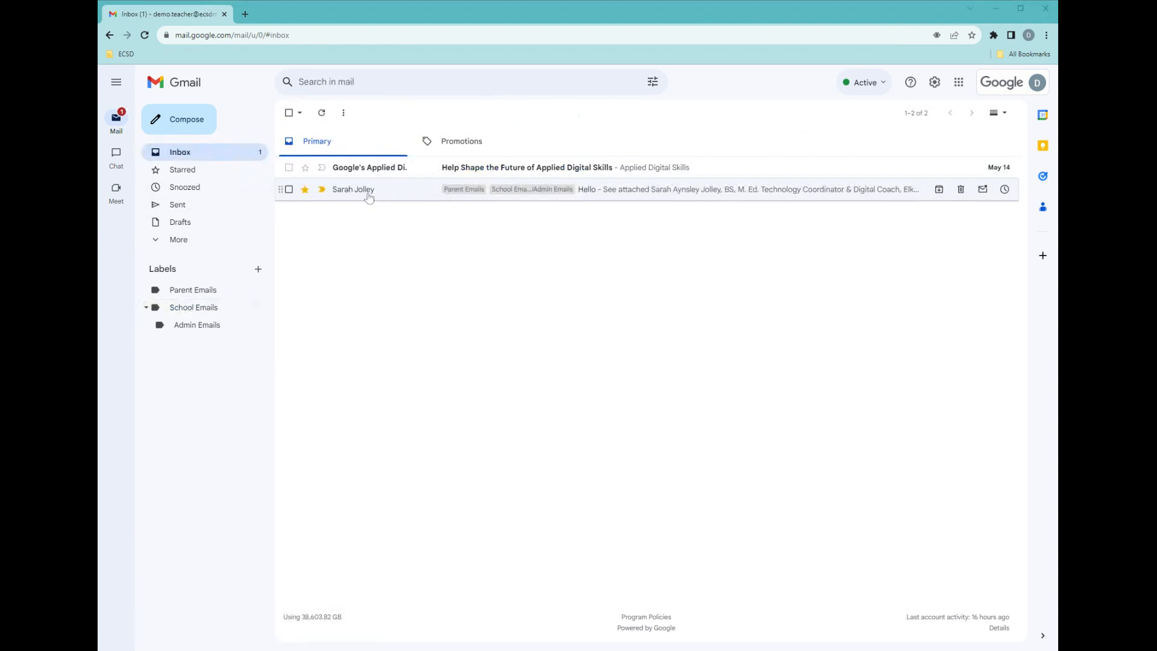
Open the Hello conversation and review its more-options and Move to lists without choosing anything, then return to the inbox.
click(369, 190)
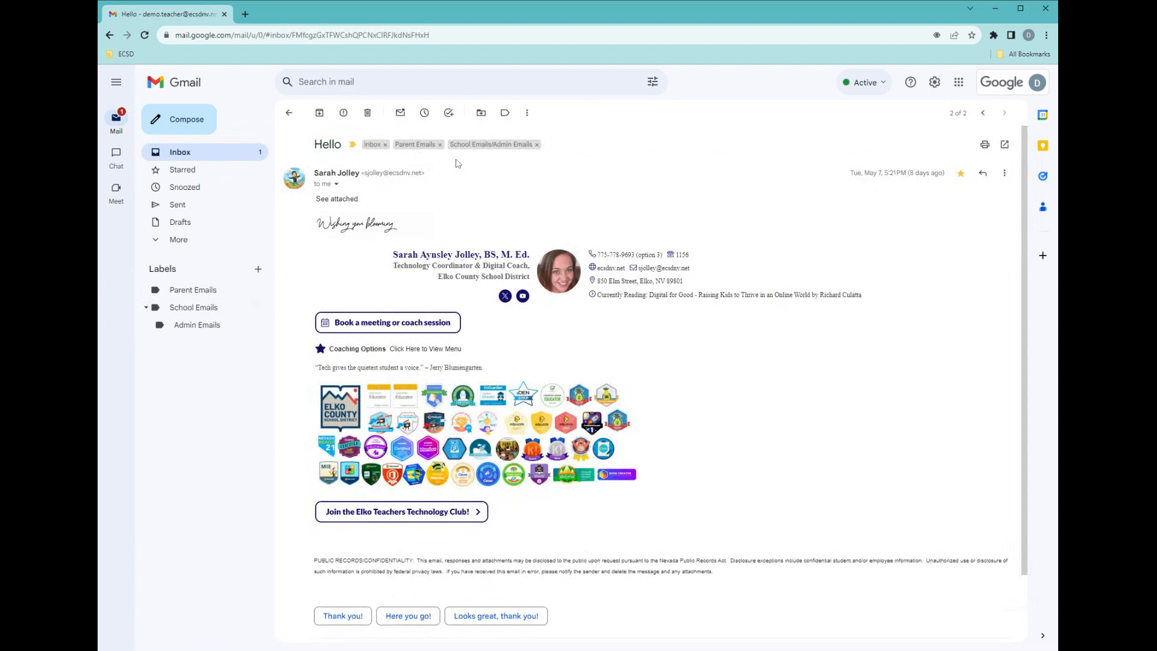
click(527, 113)
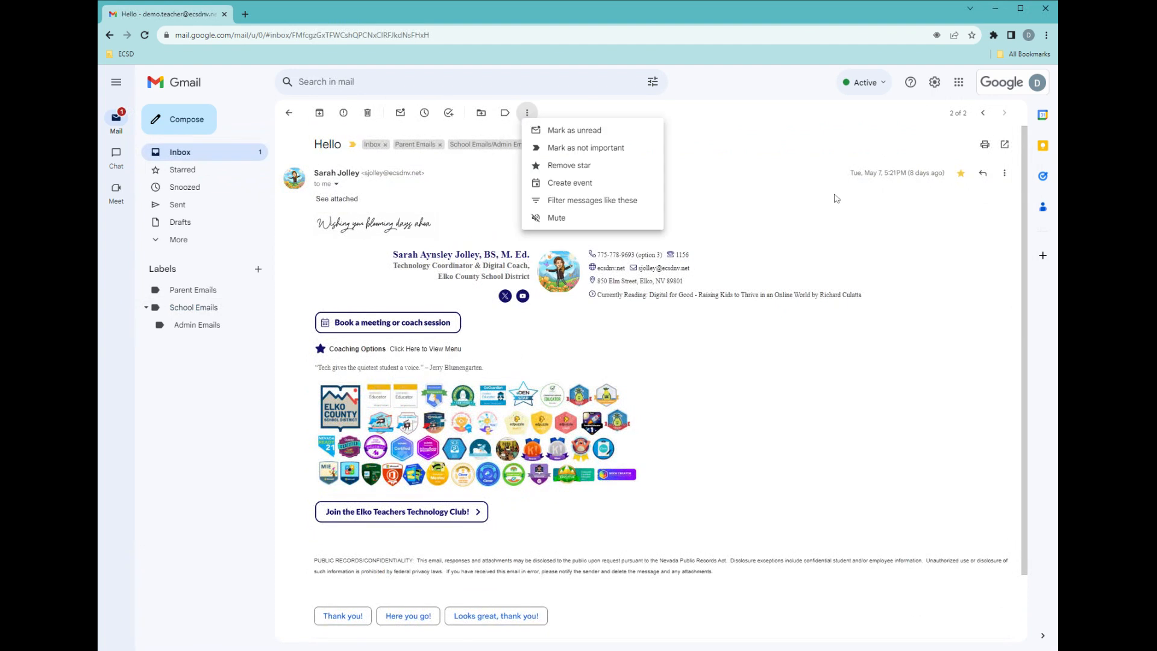
click(482, 113)
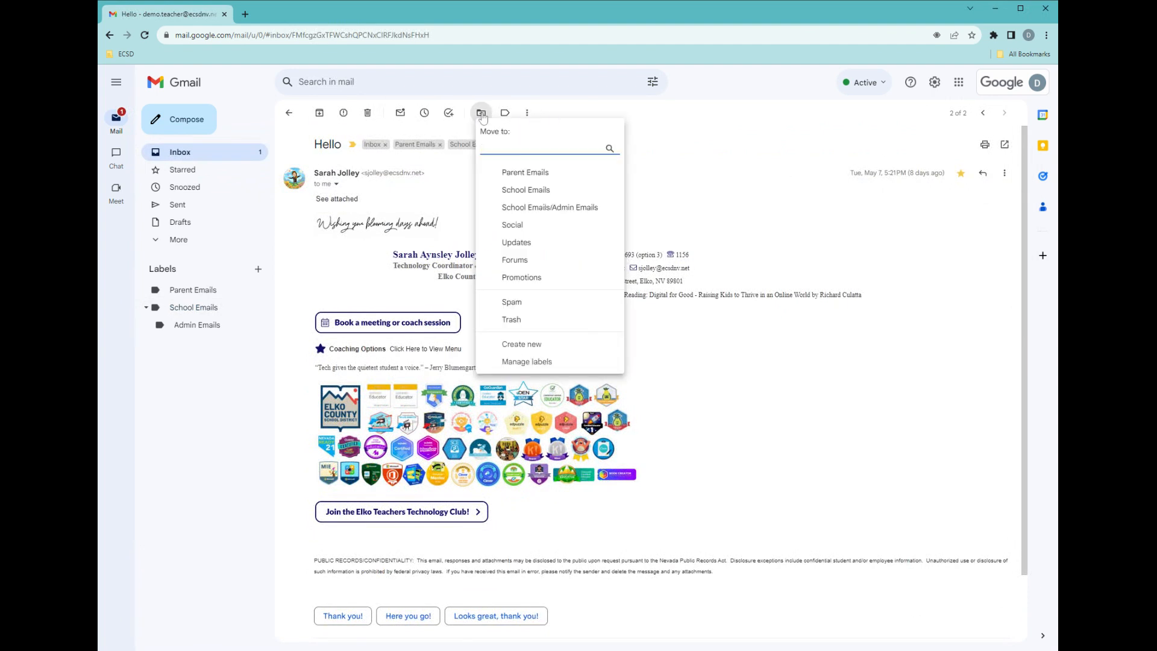
click(297, 160)
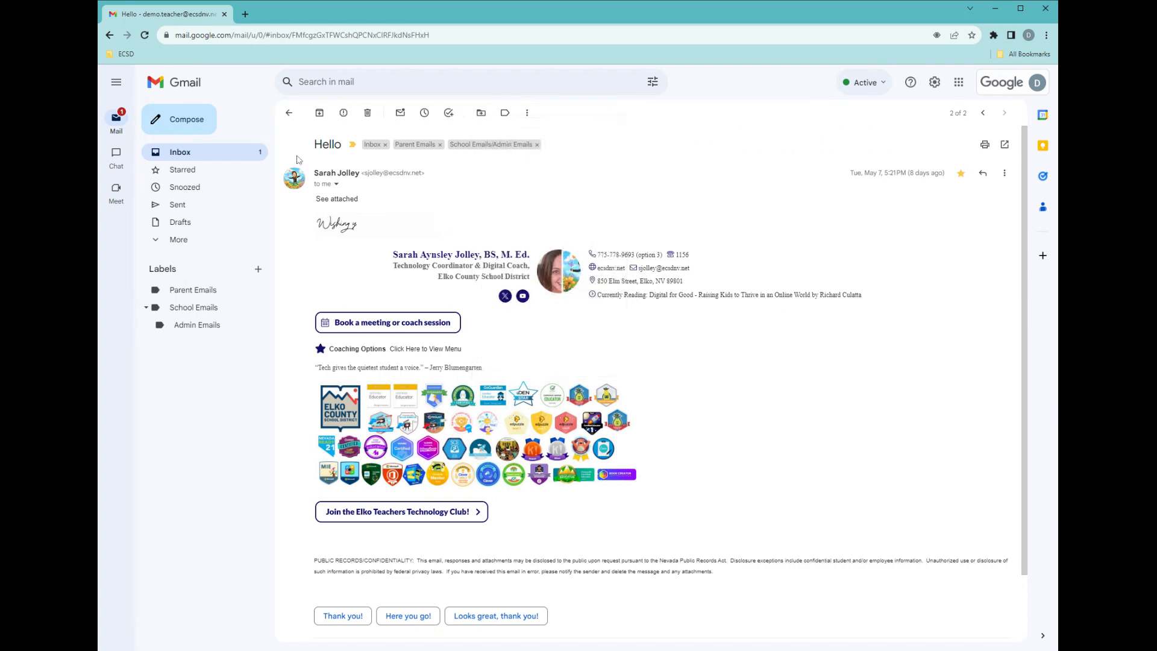
click(289, 112)
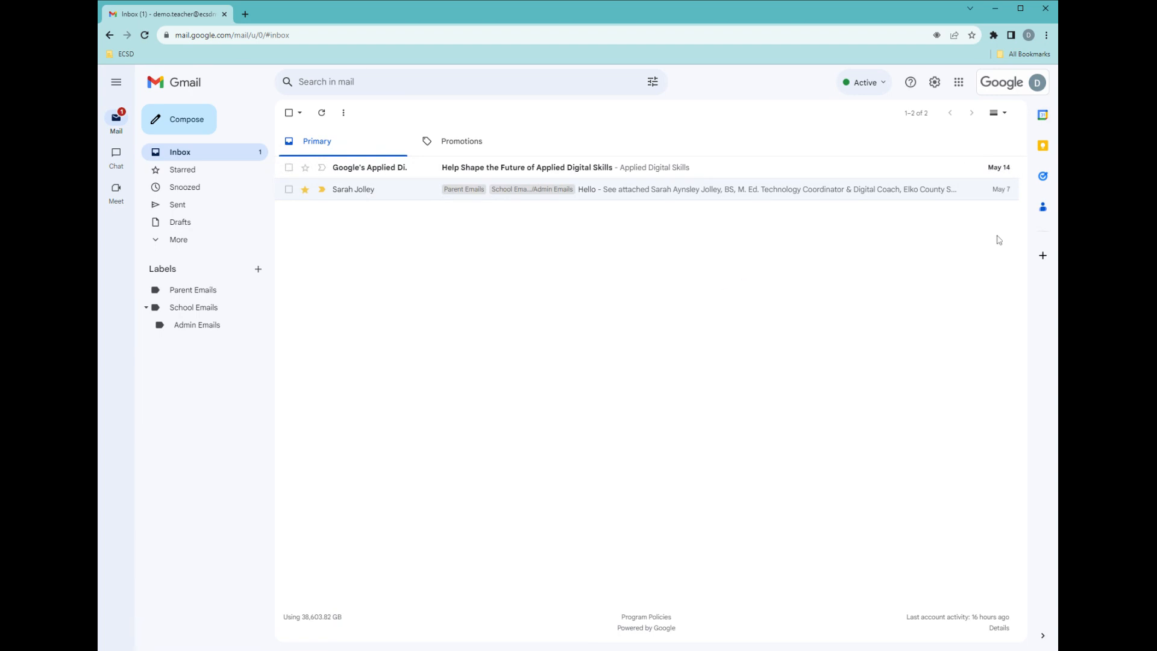
Toggle Google Chat and Google Meet off and back on in the Chat and Meet app customization, then close it.
click(935, 85)
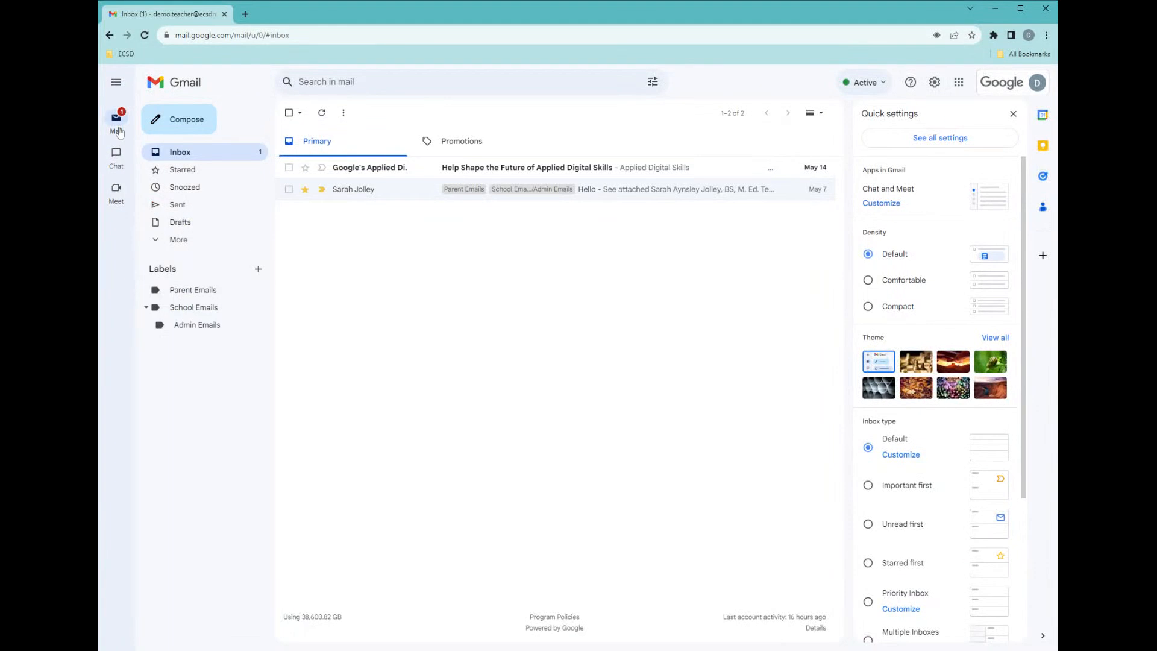
click(895, 205)
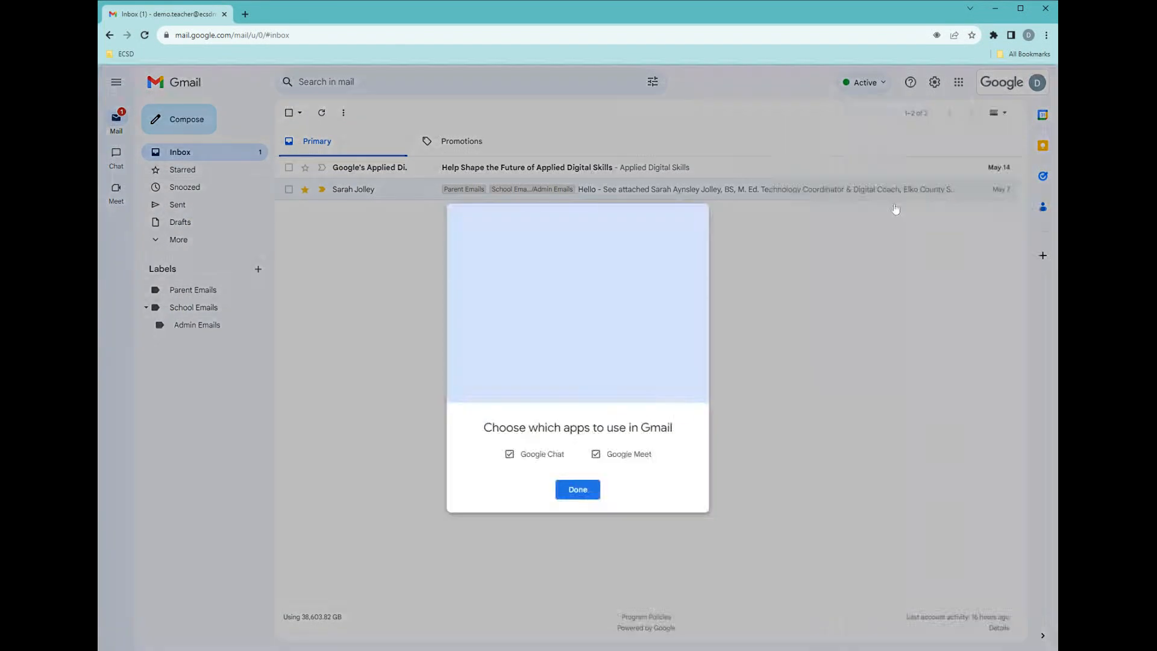
click(596, 455)
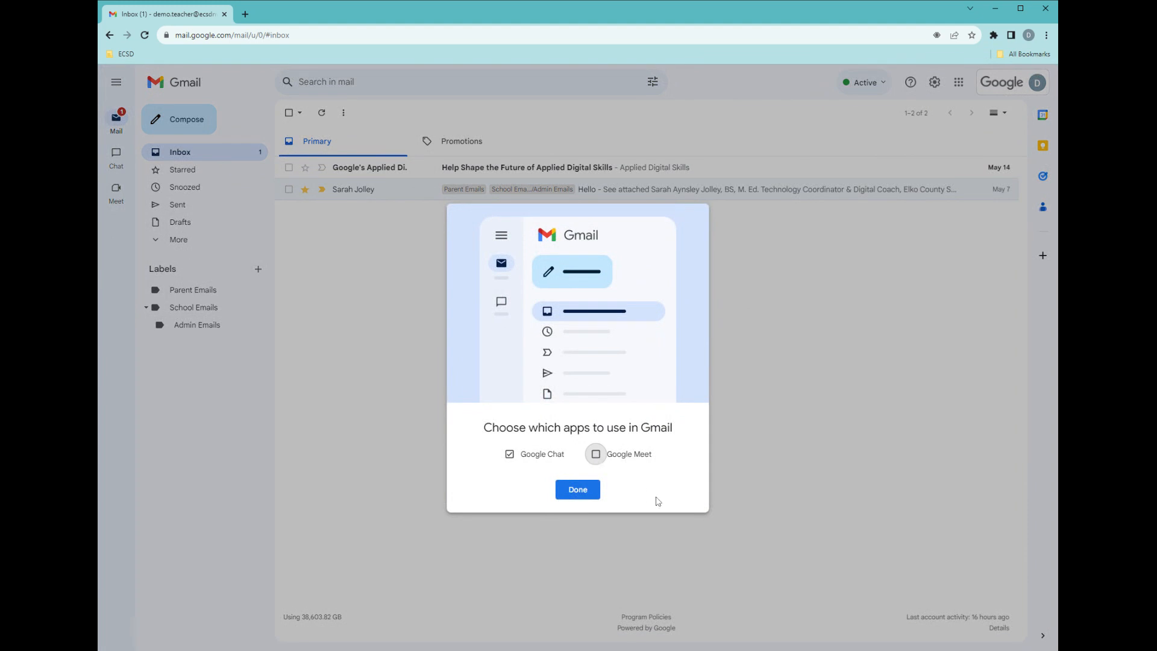
click(510, 455)
click(510, 455)
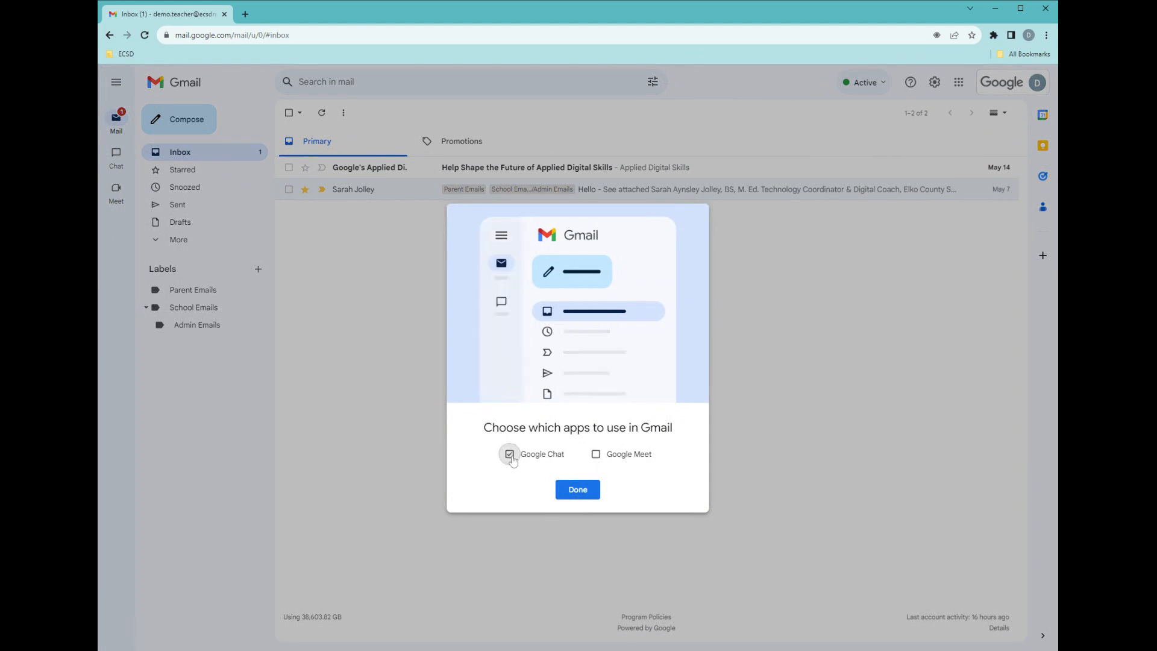
click(595, 455)
click(577, 489)
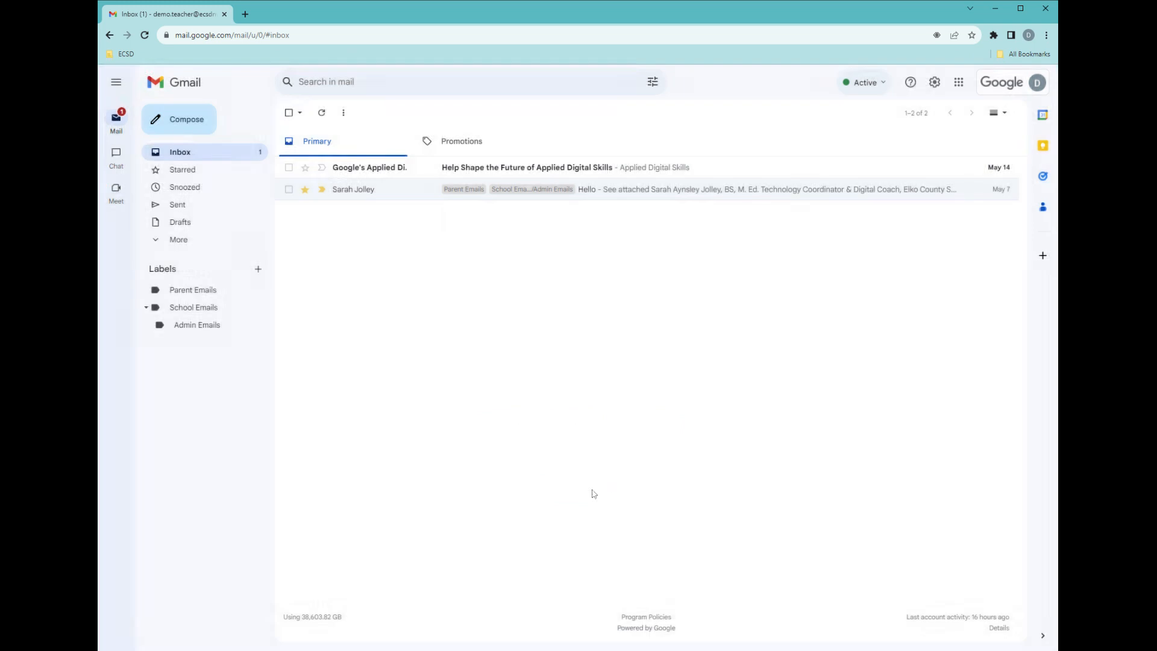
Switch the inbox density between Comfortable and Compact, then back to Default, in quick settings.
click(933, 82)
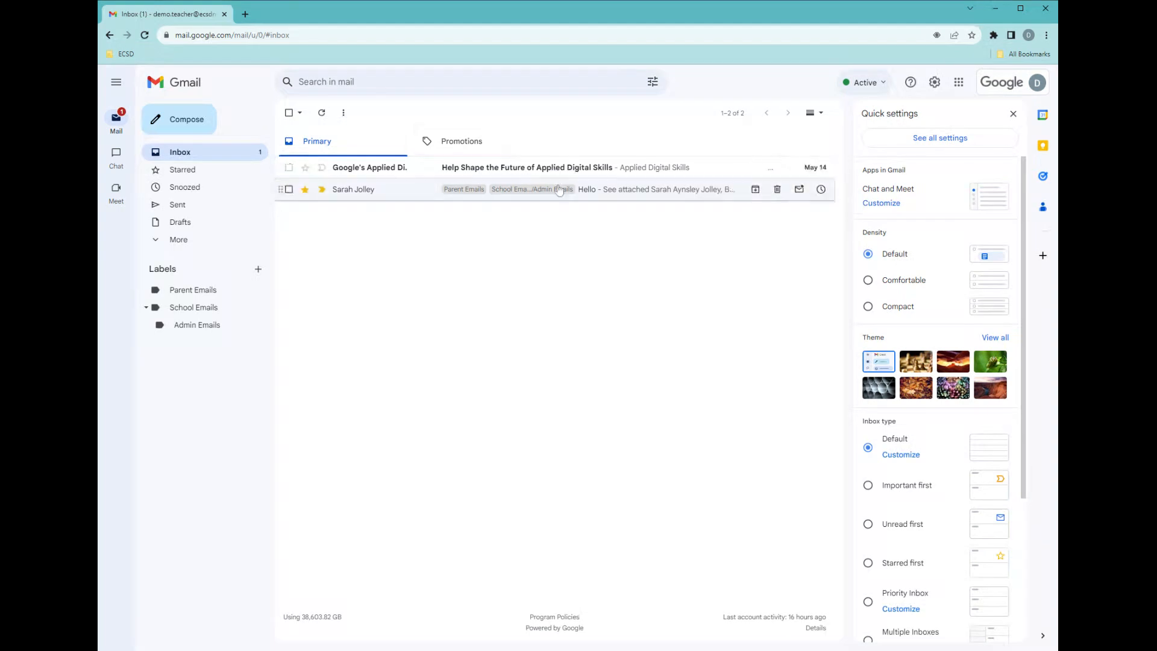
click(868, 281)
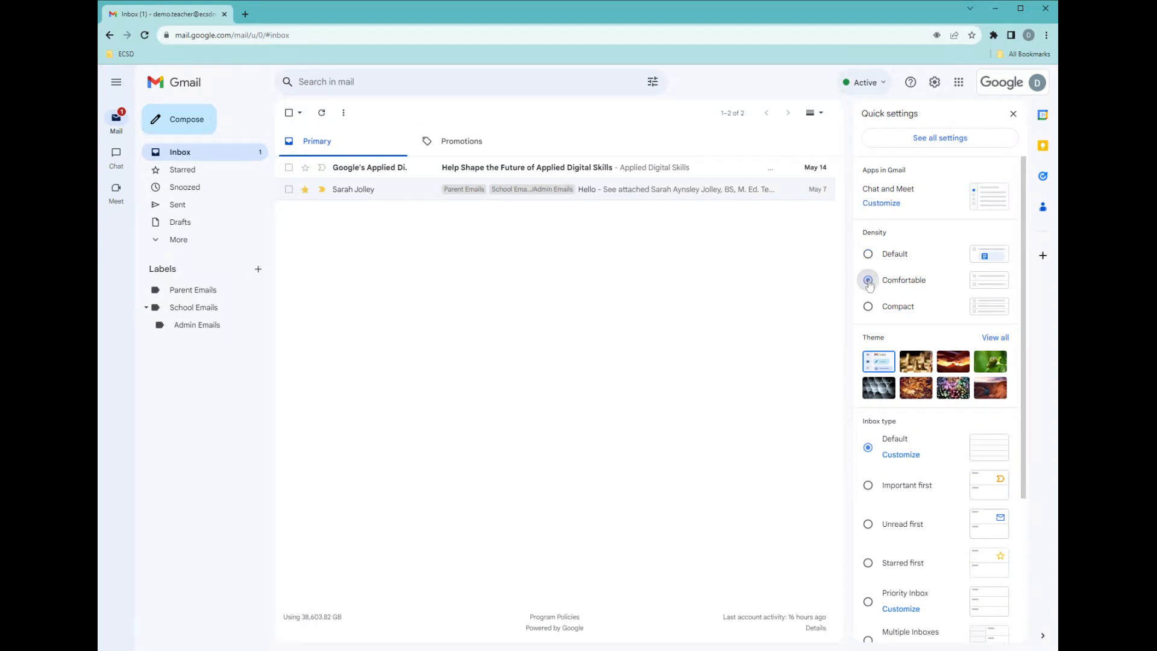
click(868, 307)
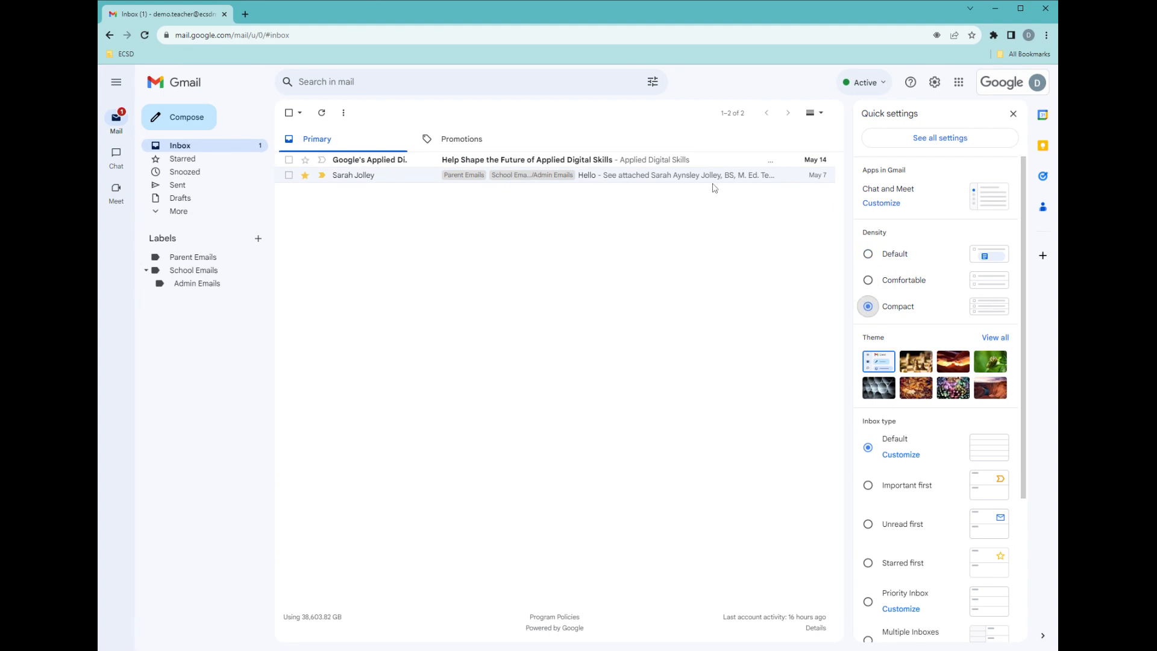
click(868, 280)
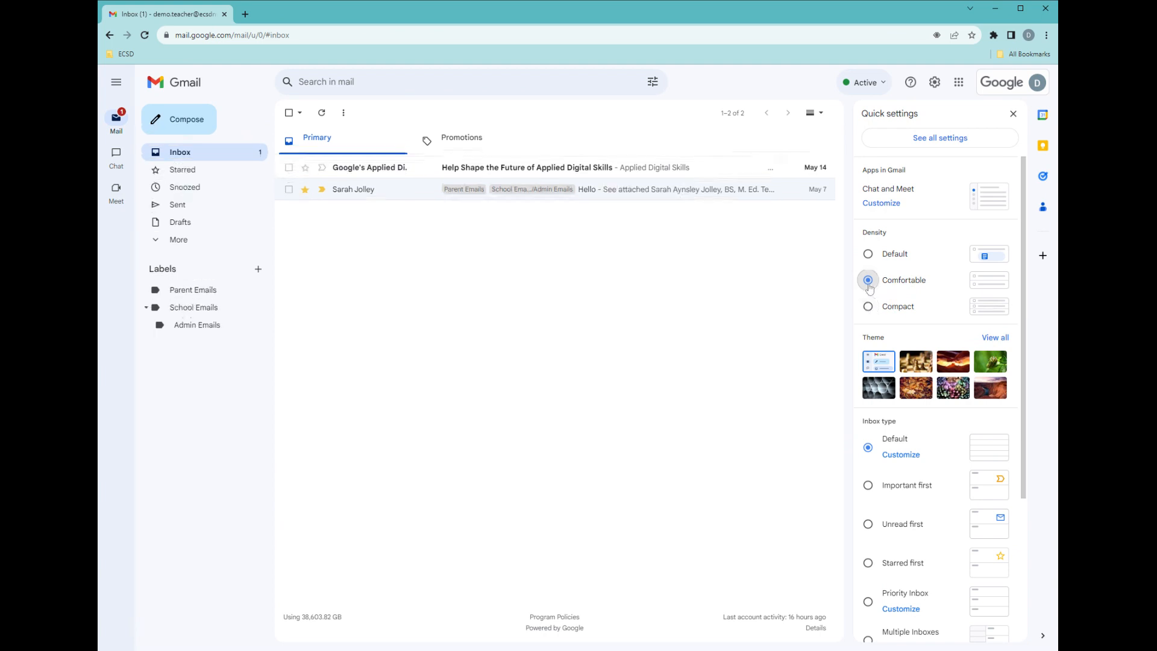
click(868, 306)
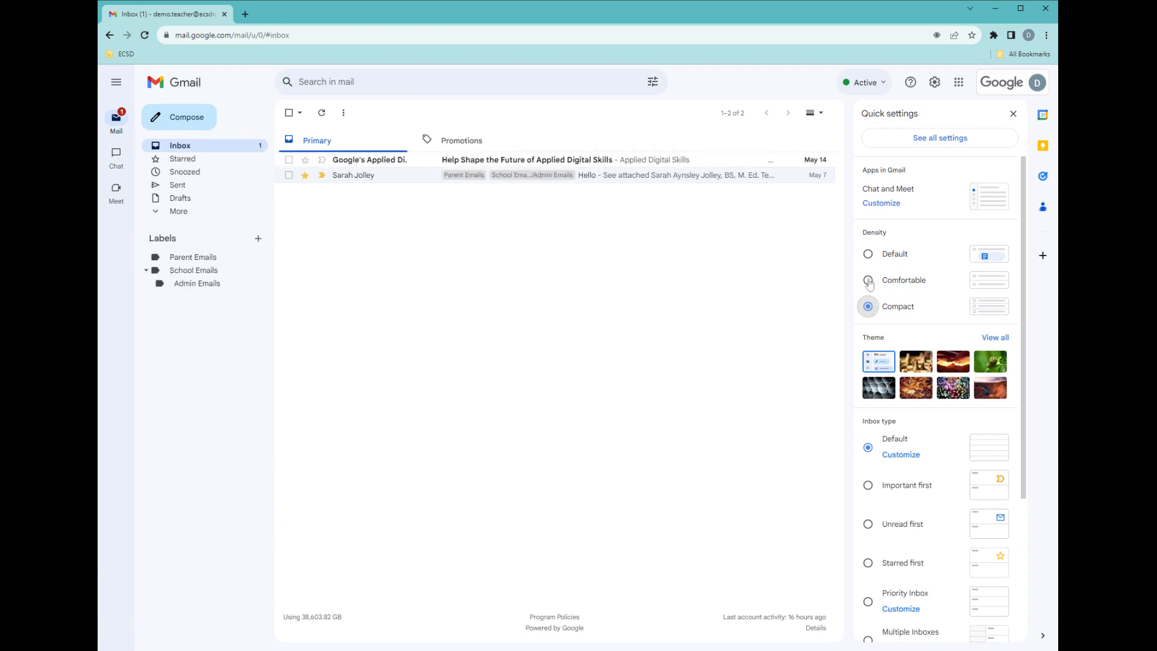
click(868, 253)
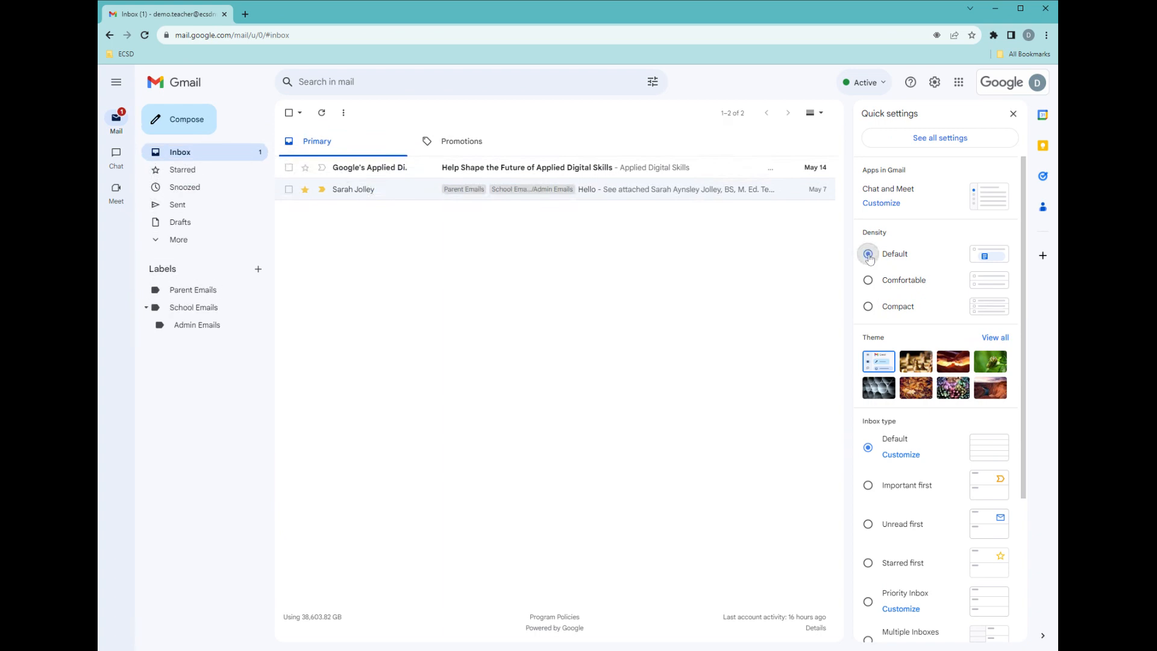
Browse the full theme gallery and close it without picking a theme.
scroll(916, 283, down, 2)
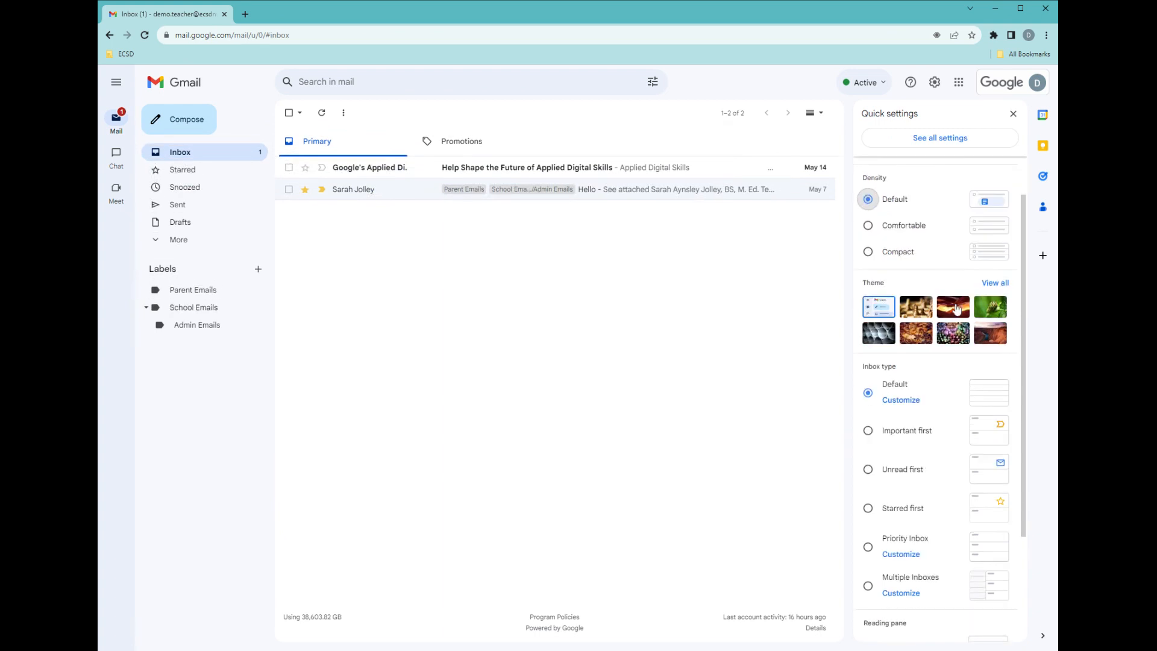
click(996, 283)
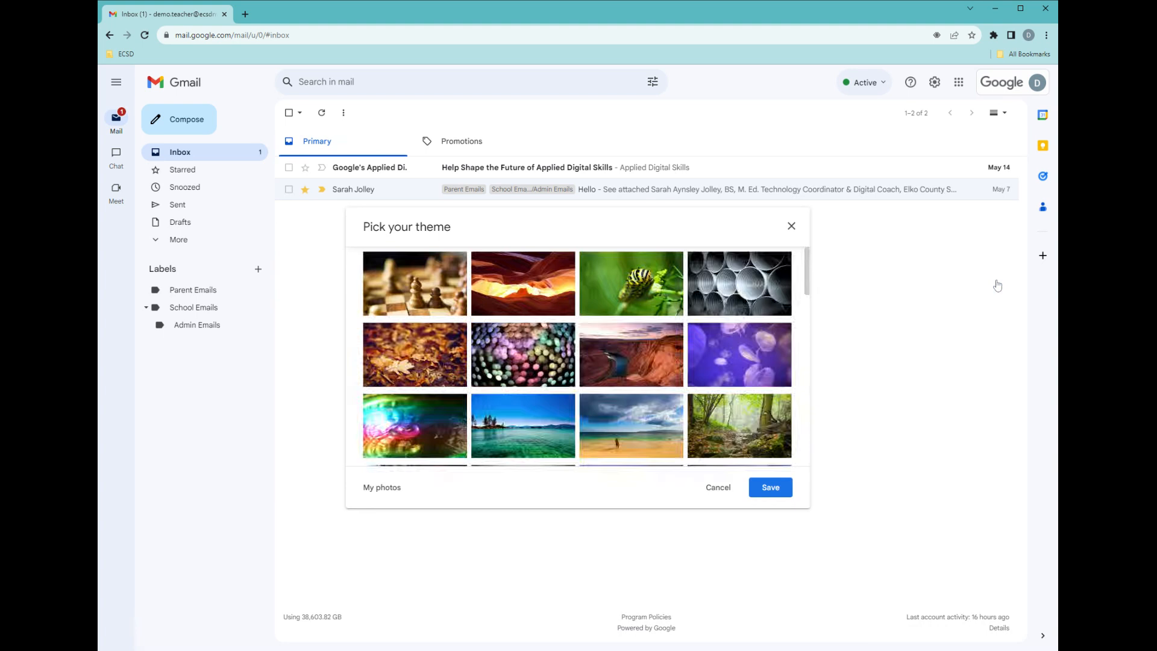
click(791, 226)
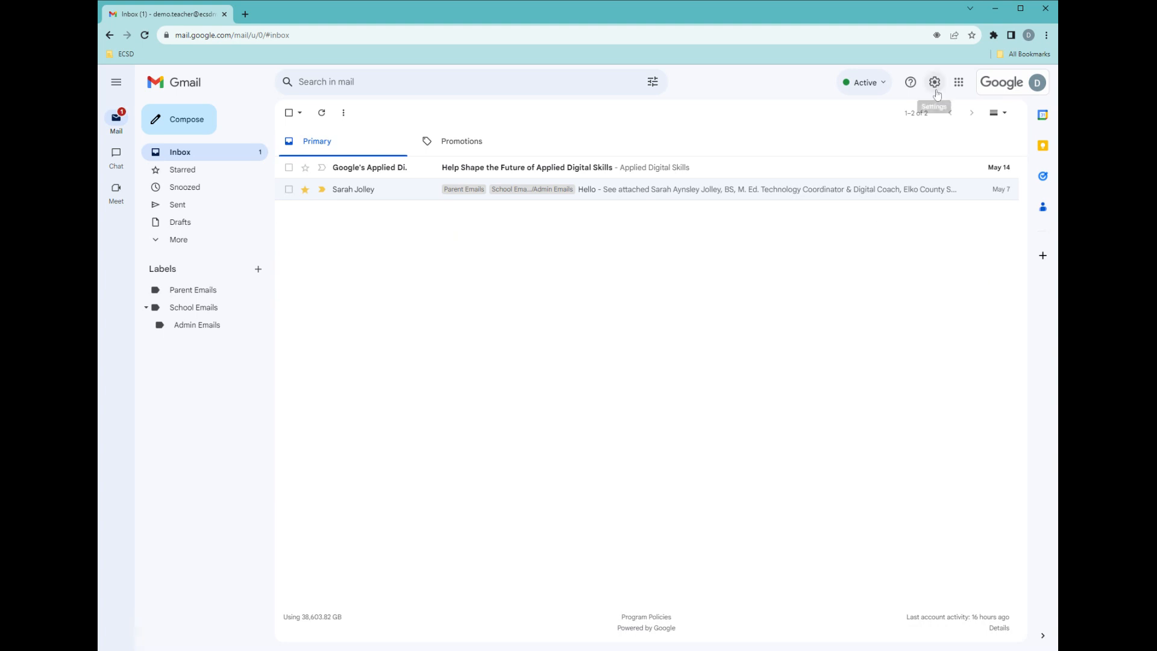
Customize the default inbox type to enable the Social, Updates and Forums tabs, and save.
click(935, 82)
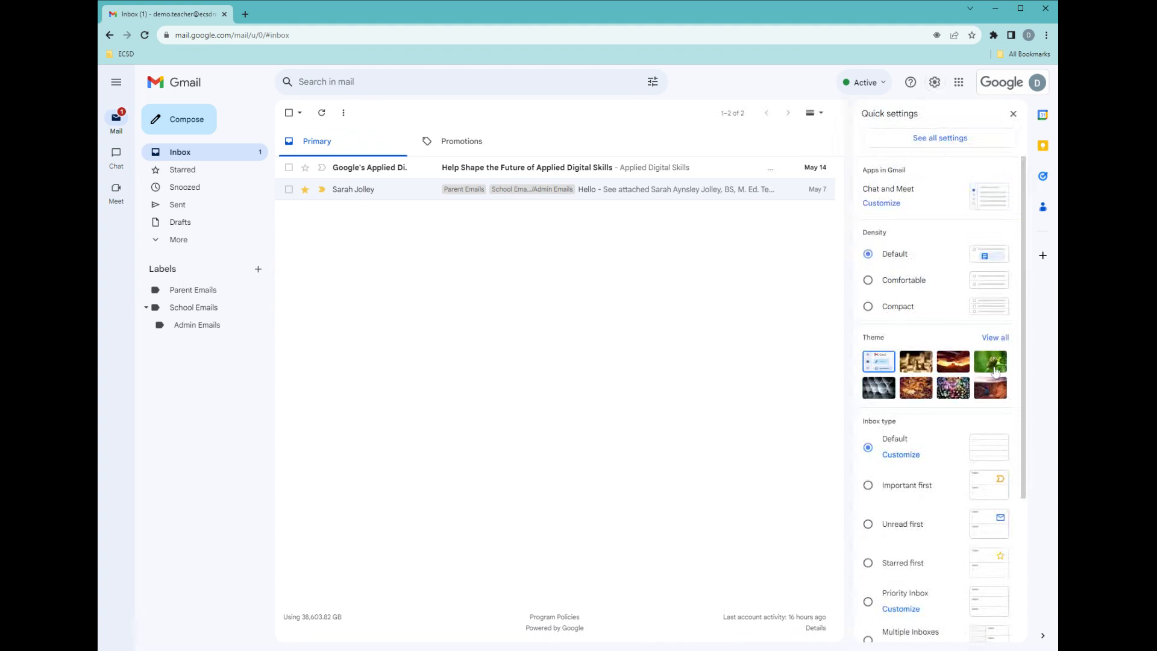
scroll(994, 369, down, 1)
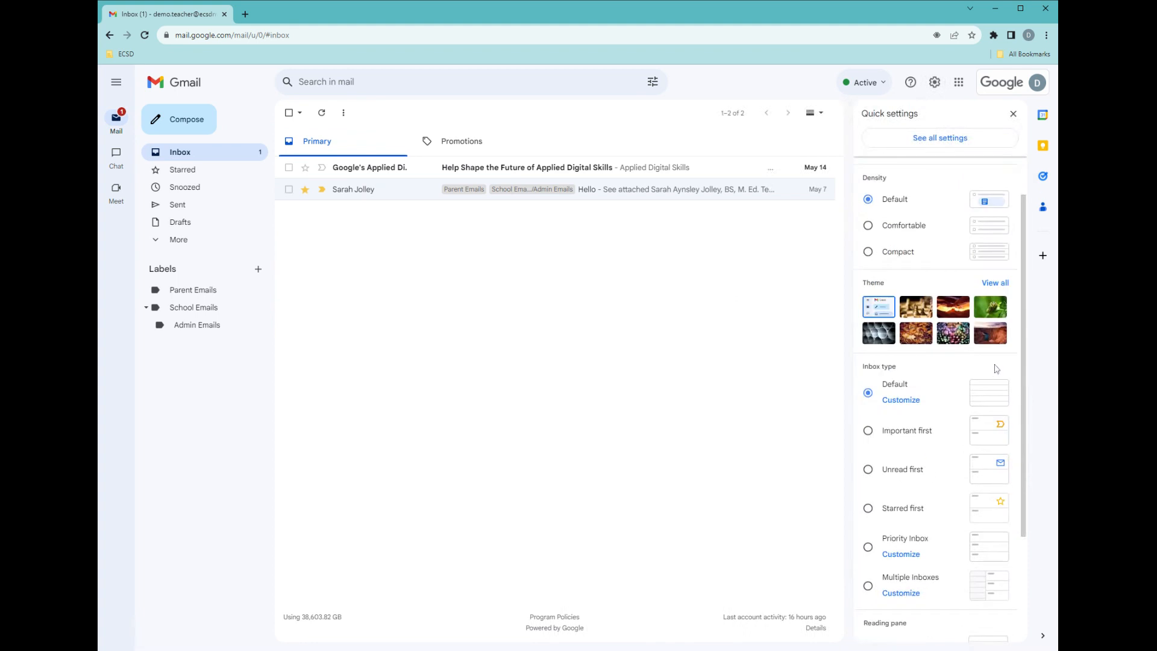
scroll(996, 369, down, 3)
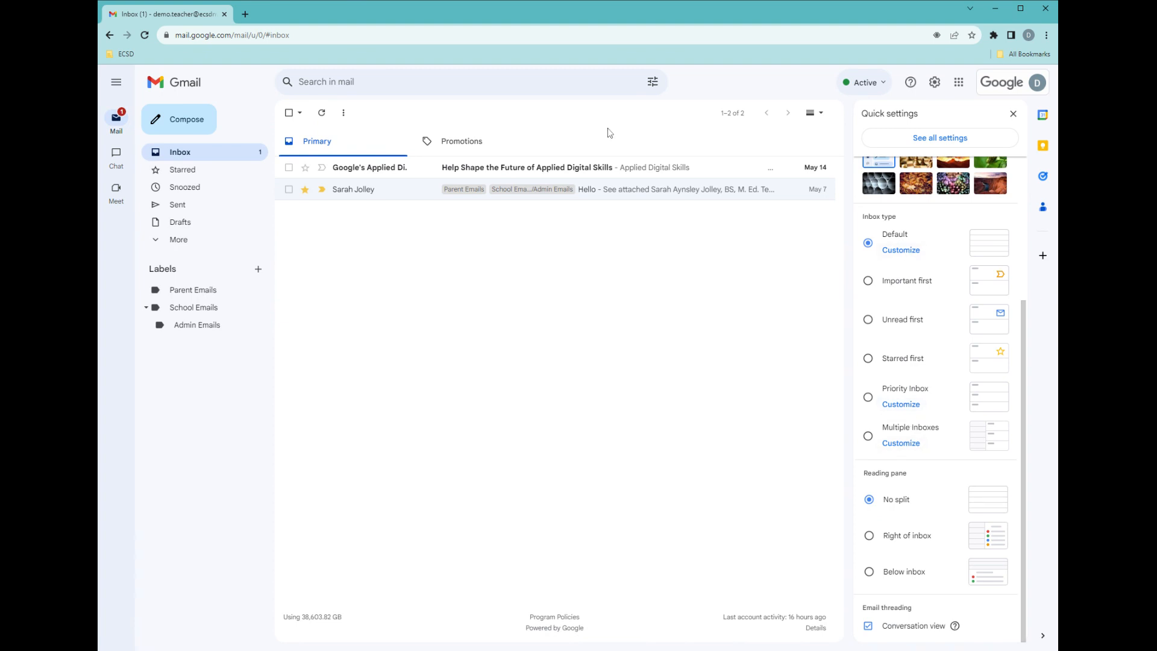
click(473, 138)
click(320, 147)
click(911, 253)
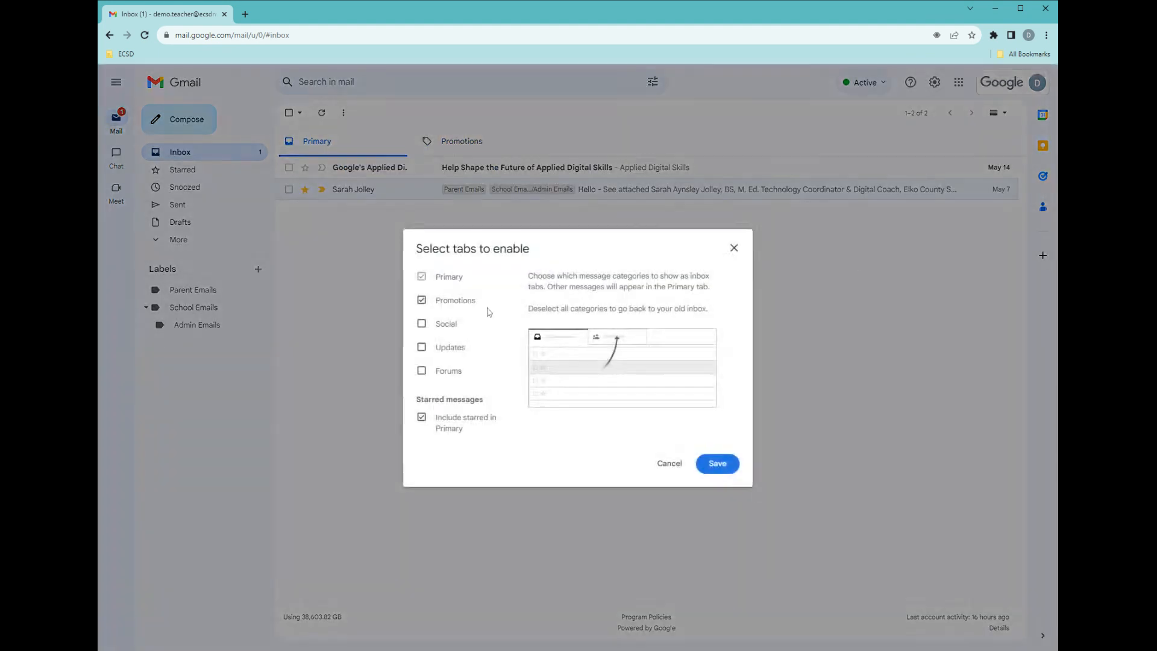
click(421, 324)
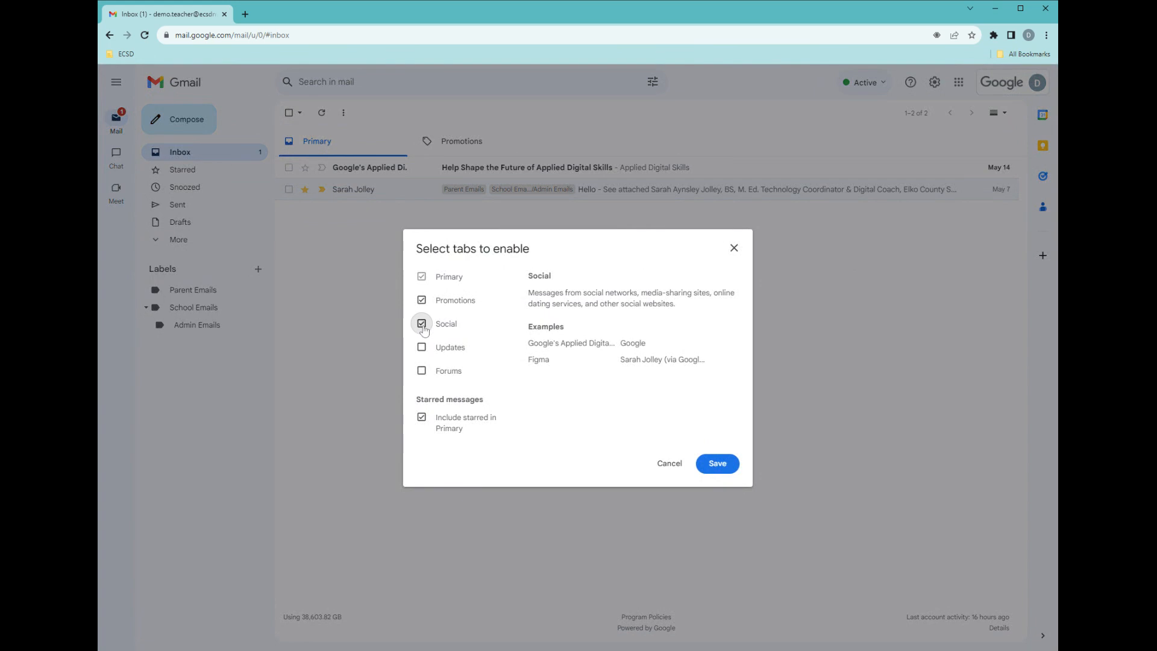
click(421, 348)
click(422, 370)
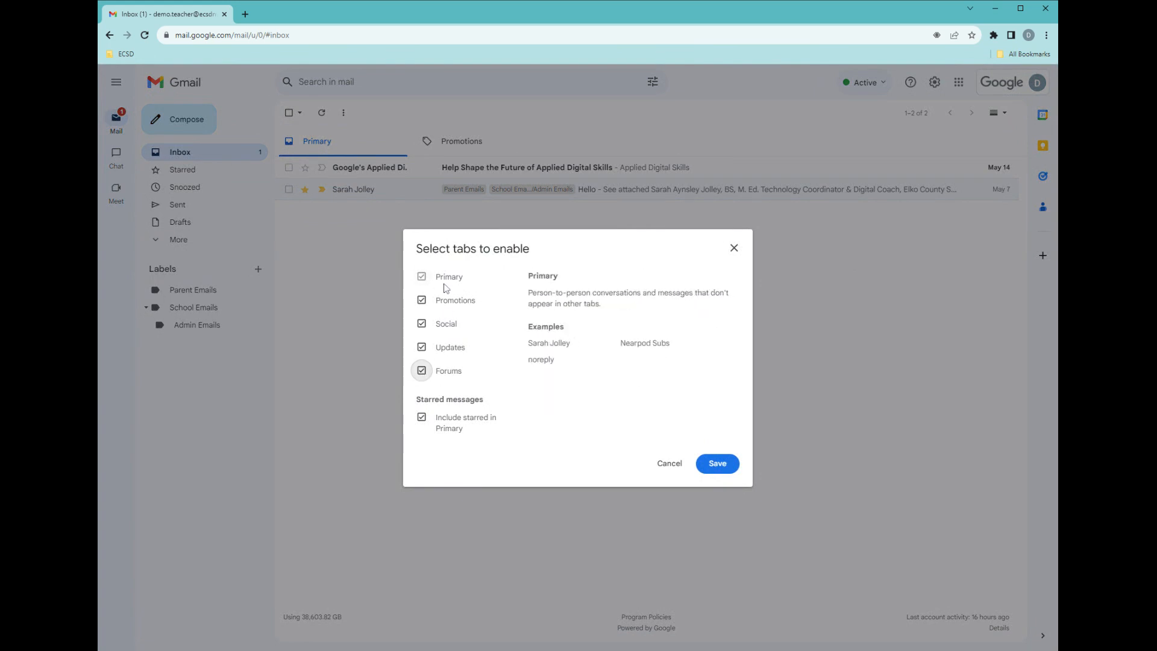
mouse_move(458, 428)
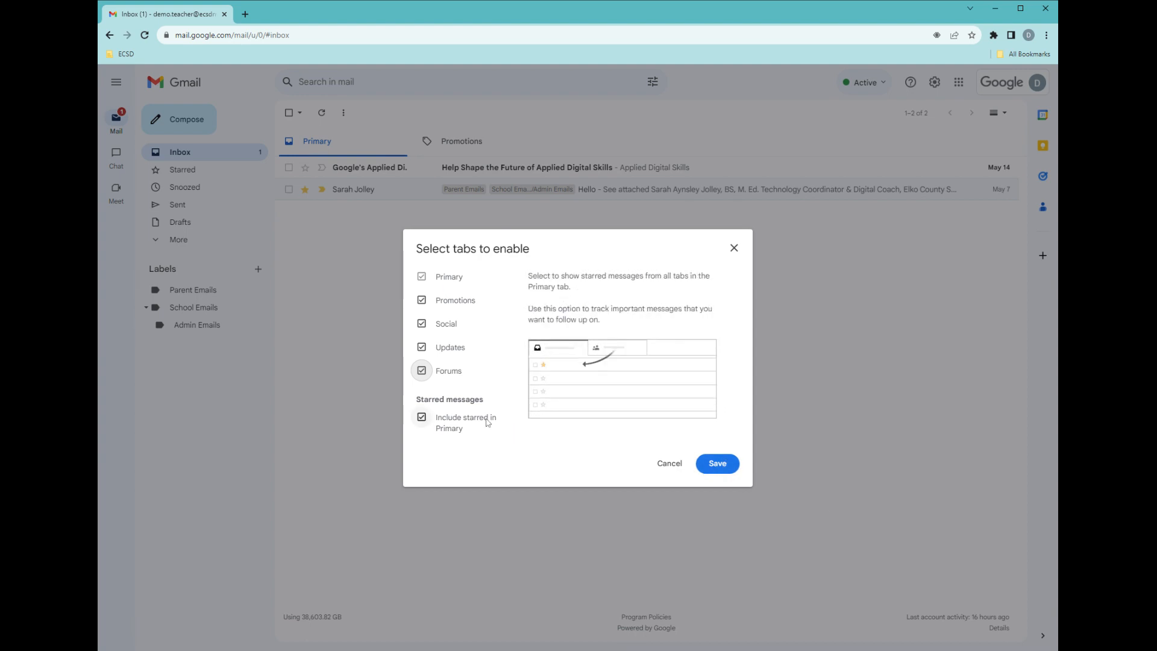
click(717, 463)
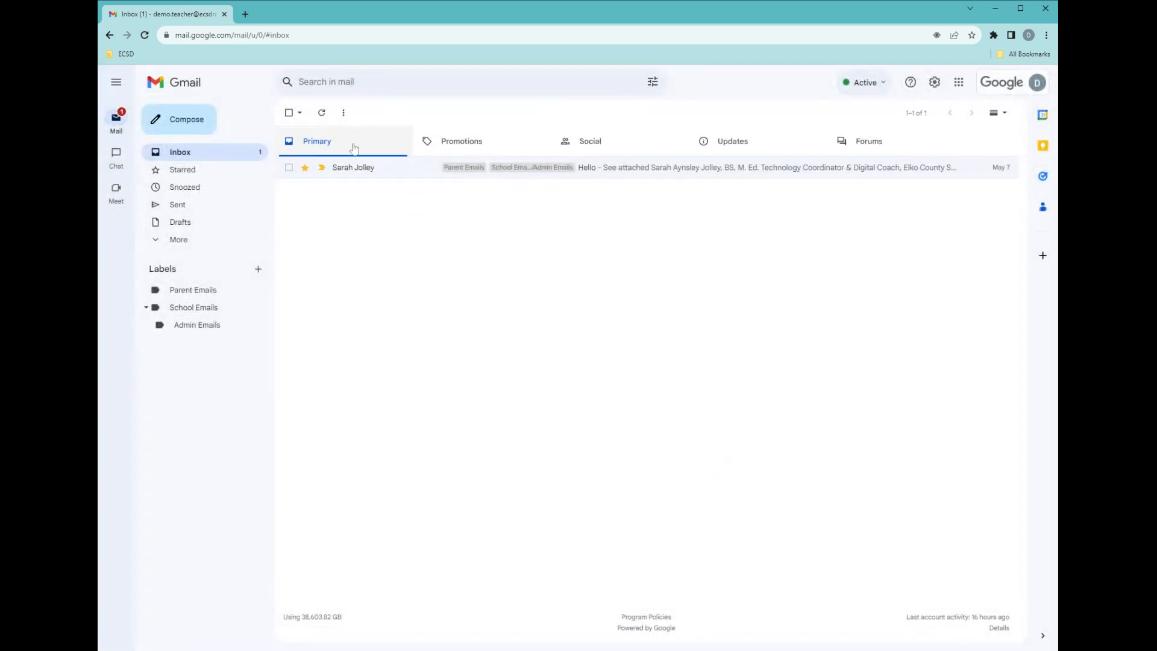
Look through the Forums, Updates and Primary inbox tabs.
click(862, 143)
click(752, 144)
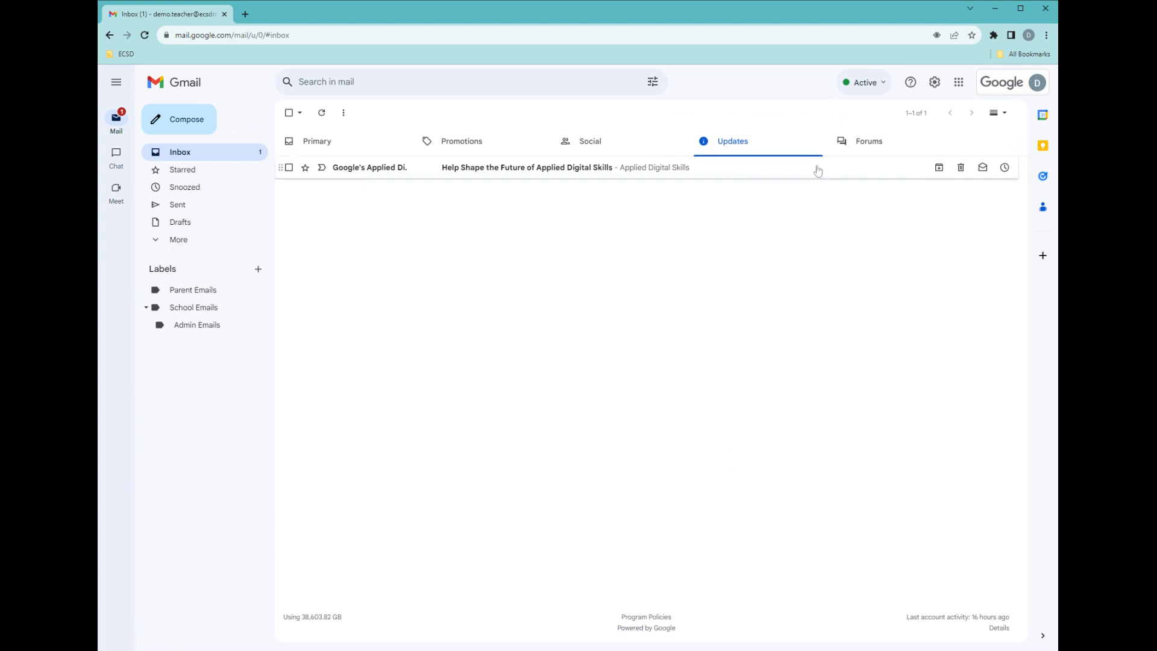
click(338, 141)
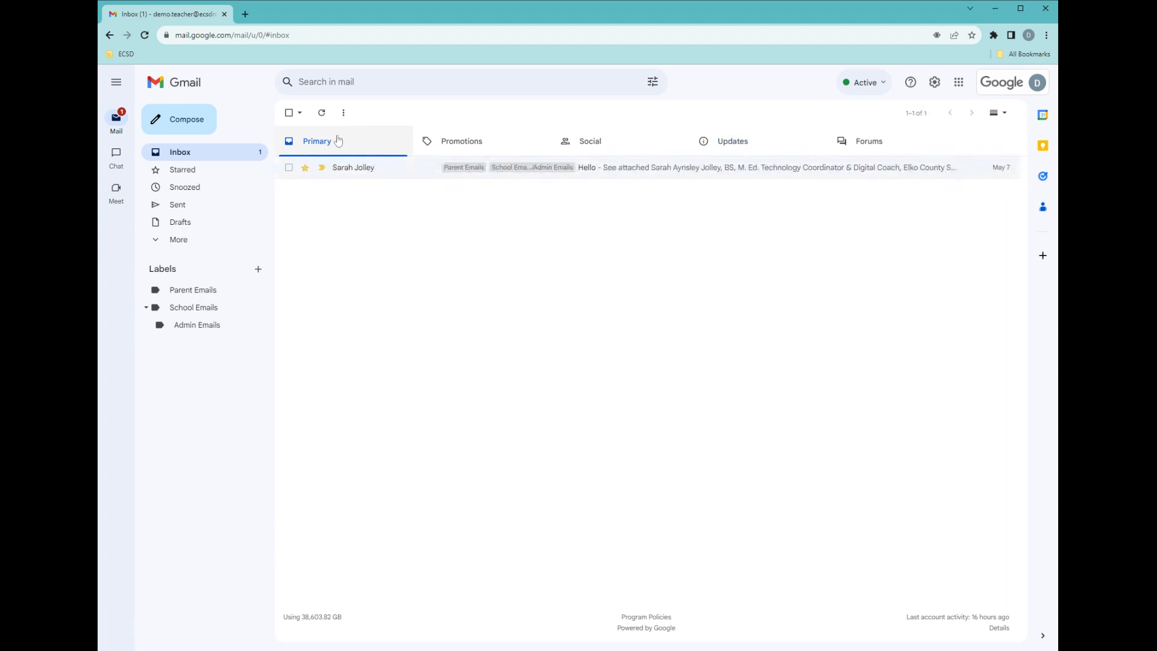
Try the Important first, Unread first and Starred first inbox types in quick settings, then select Priority Inbox.
click(934, 82)
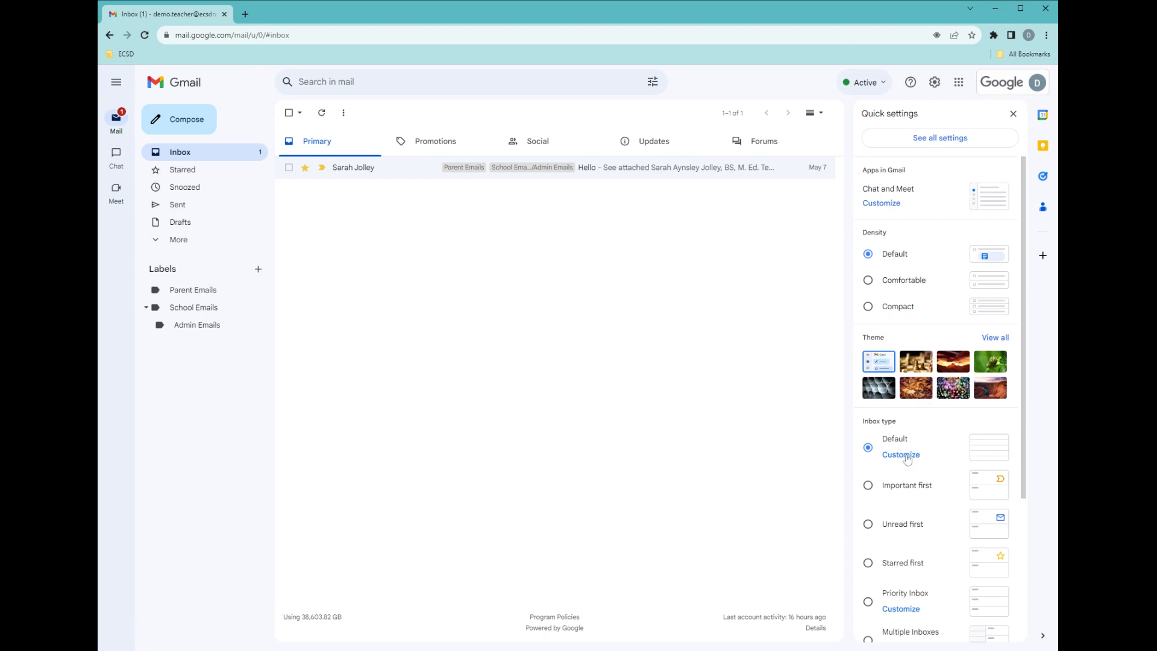
click(868, 486)
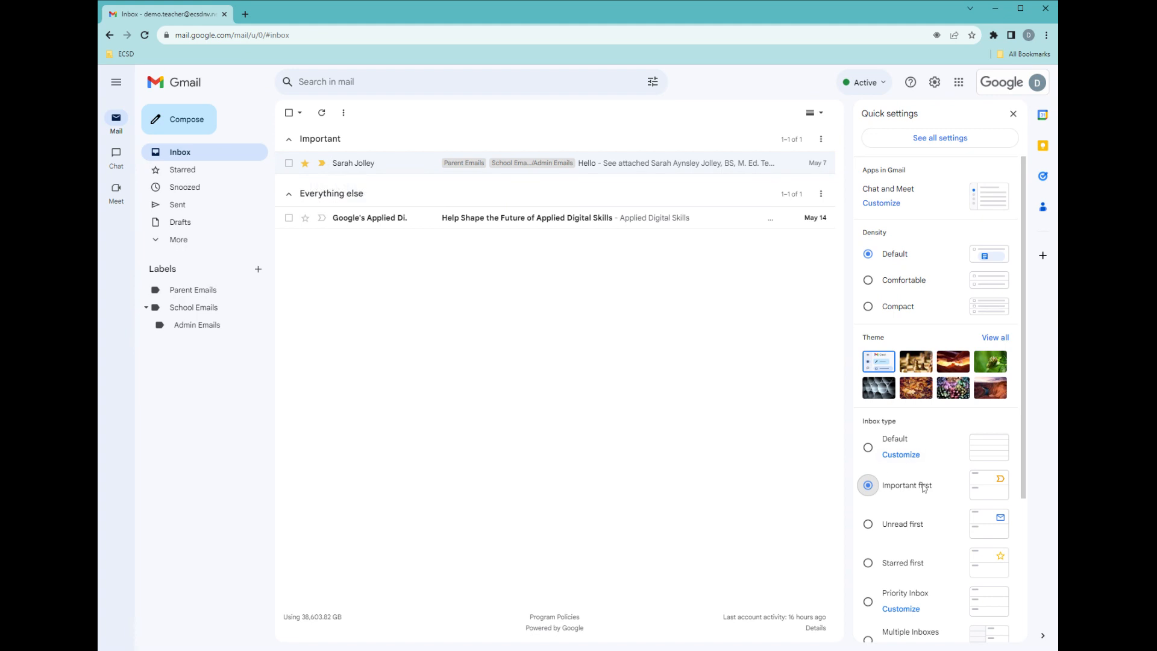
click(909, 533)
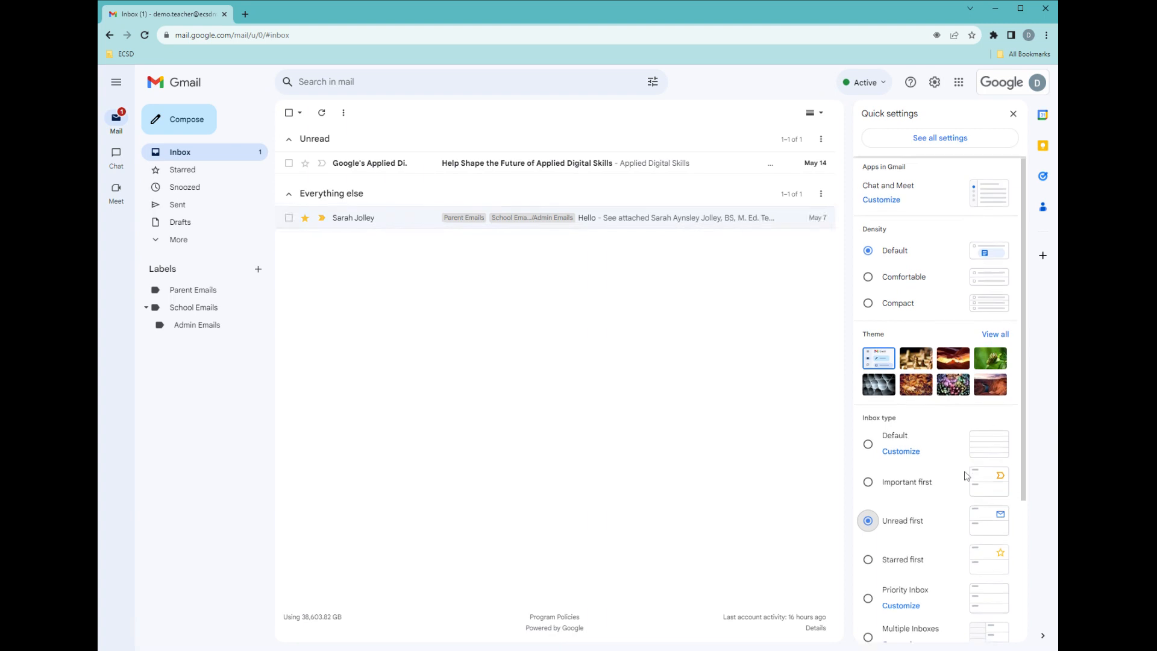
scroll(973, 468, down, 3)
click(868, 399)
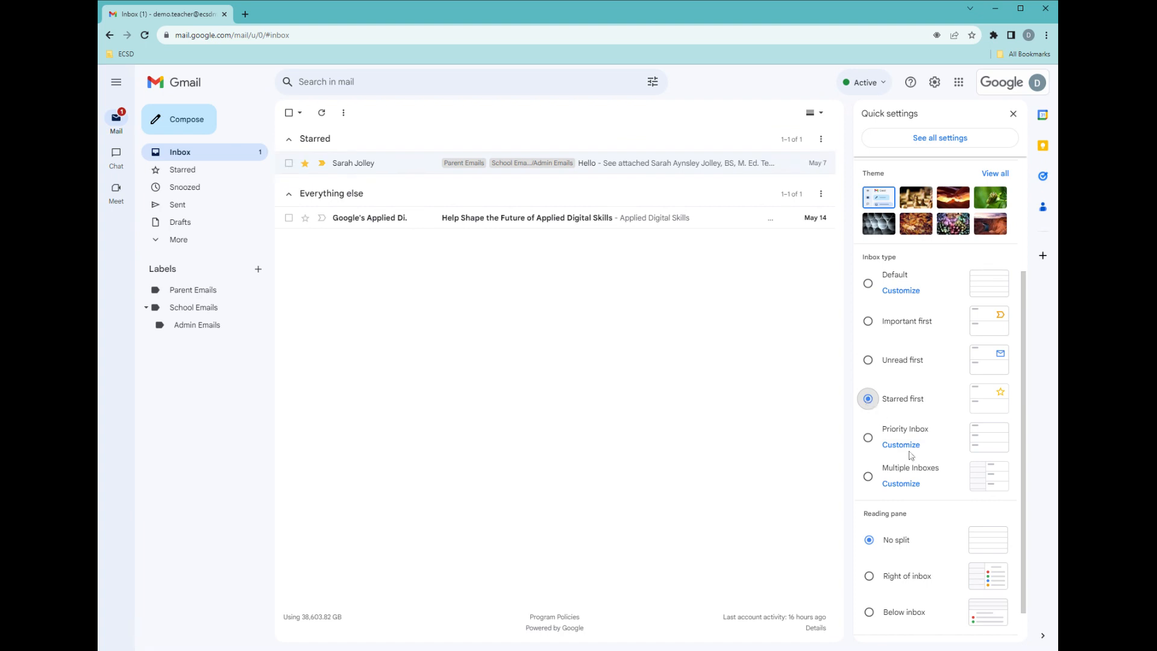
click(868, 438)
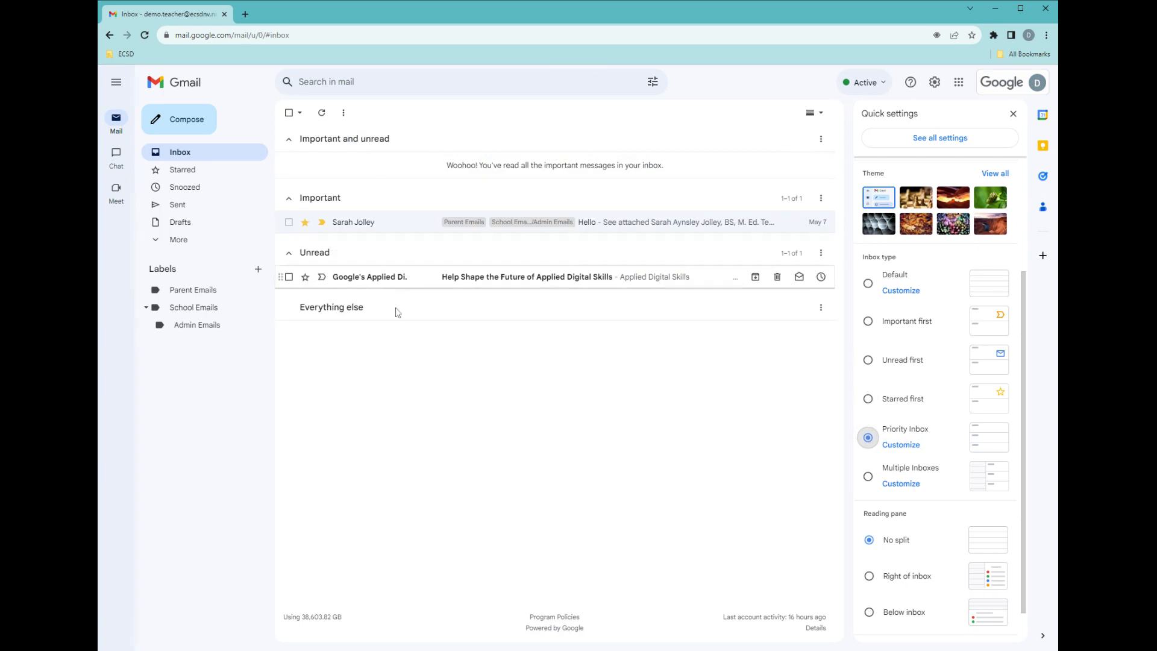
Customize Priority Inbox so the Important and unread section shows up to 50 items, and save the changes.
click(906, 450)
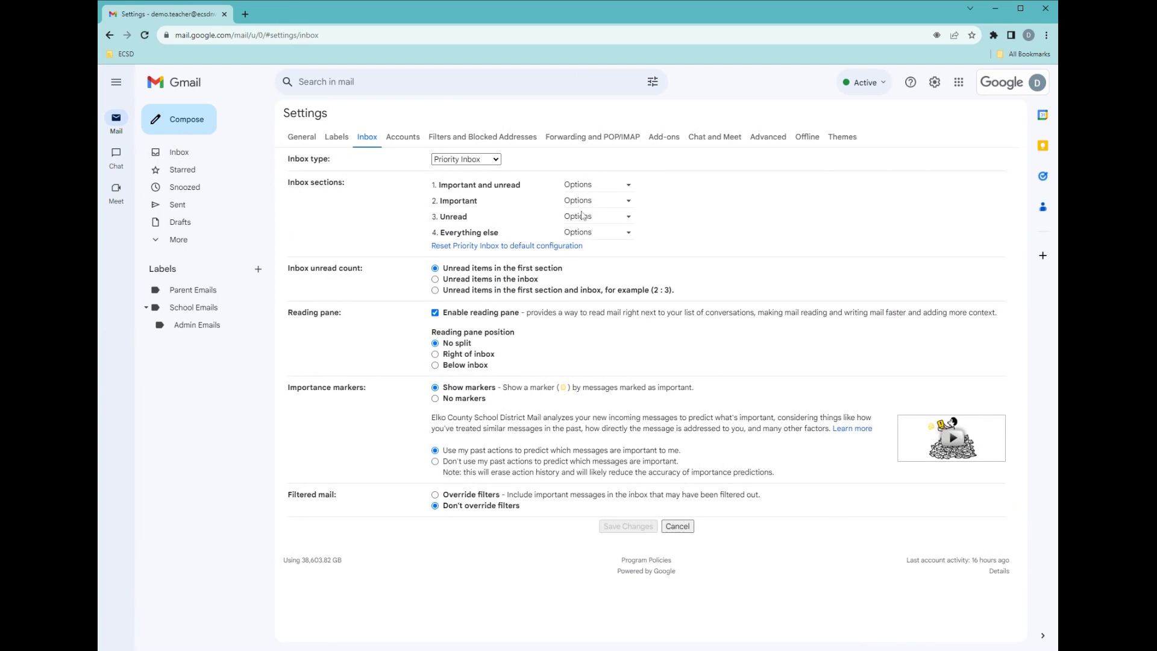
click(596, 184)
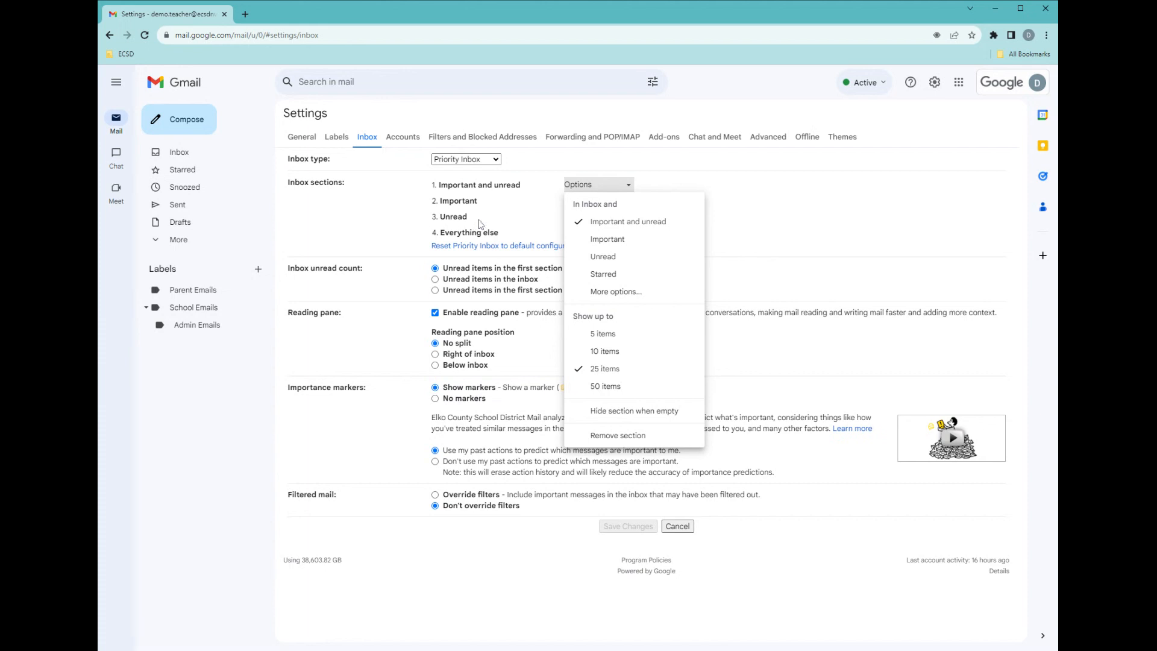
click(609, 389)
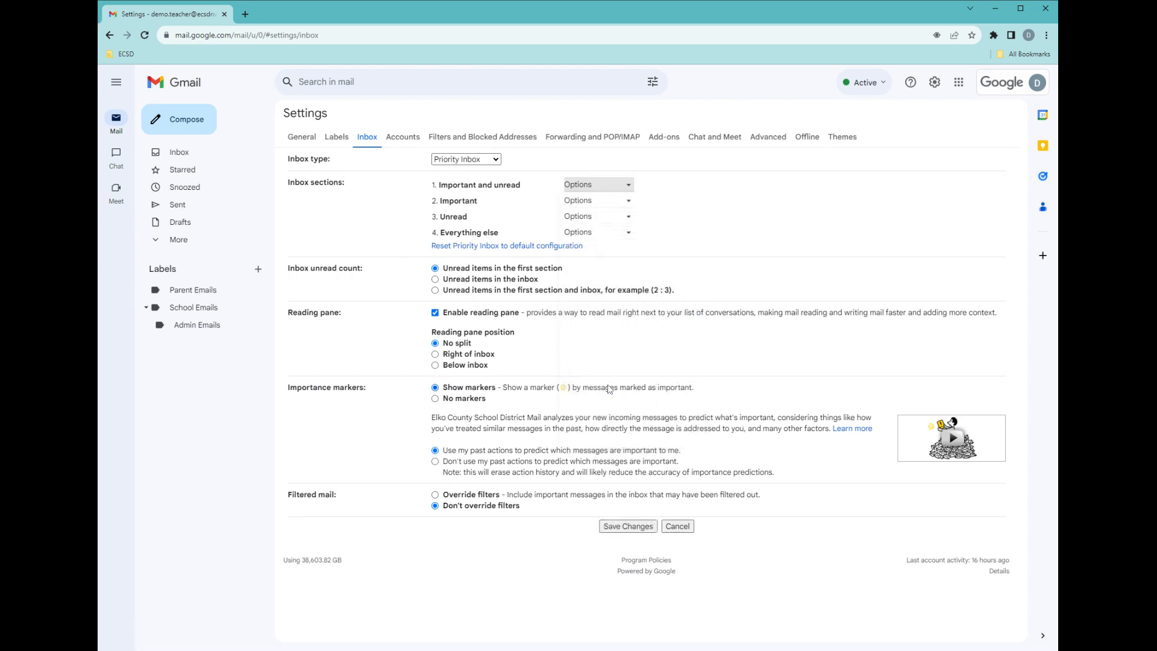
click(637, 529)
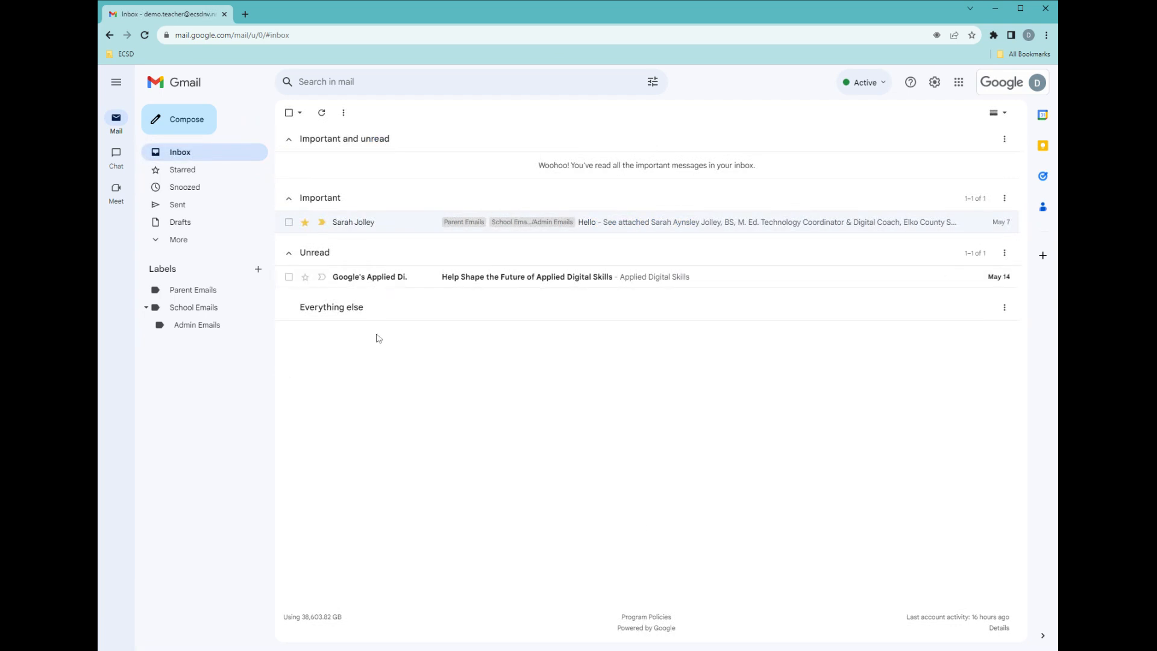
Switch the inbox type to Multiple Inboxes and return to the inbox to view its sections.
click(934, 82)
scroll(934, 375, down, 4)
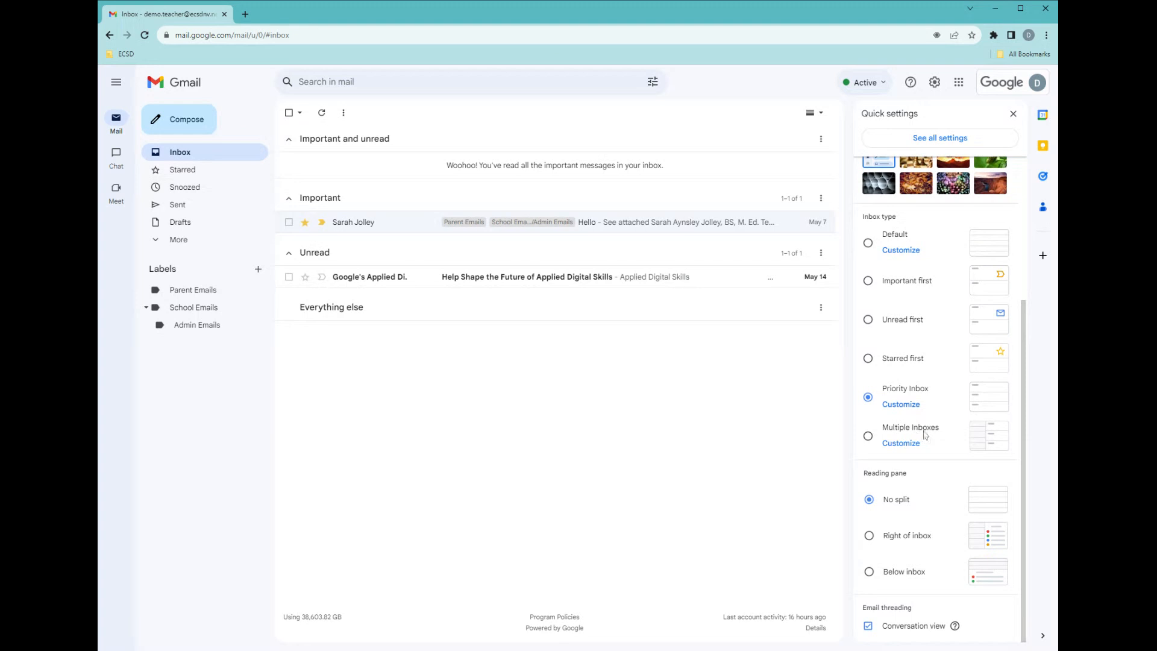
click(868, 435)
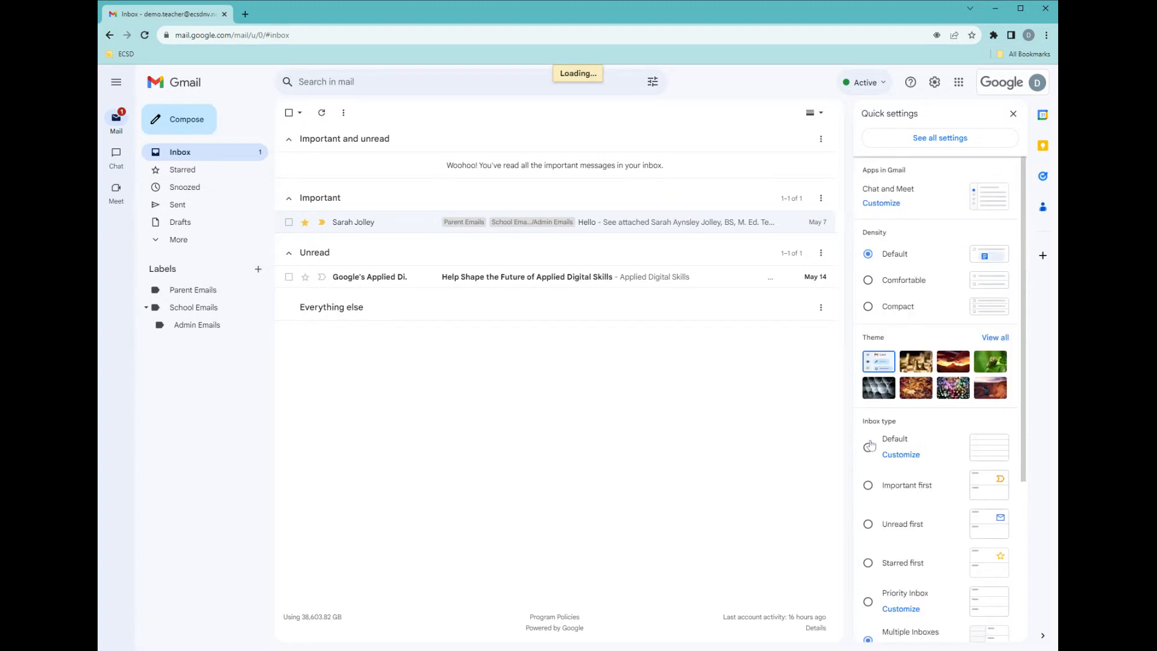
scroll(914, 475, down, 4)
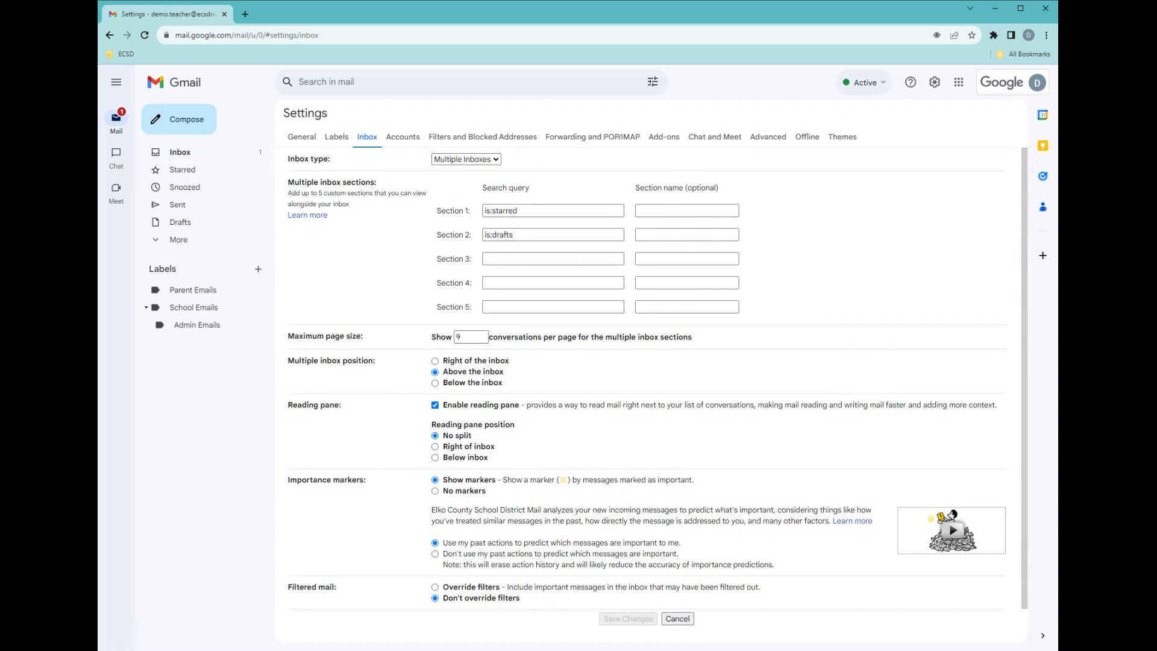
click(185, 151)
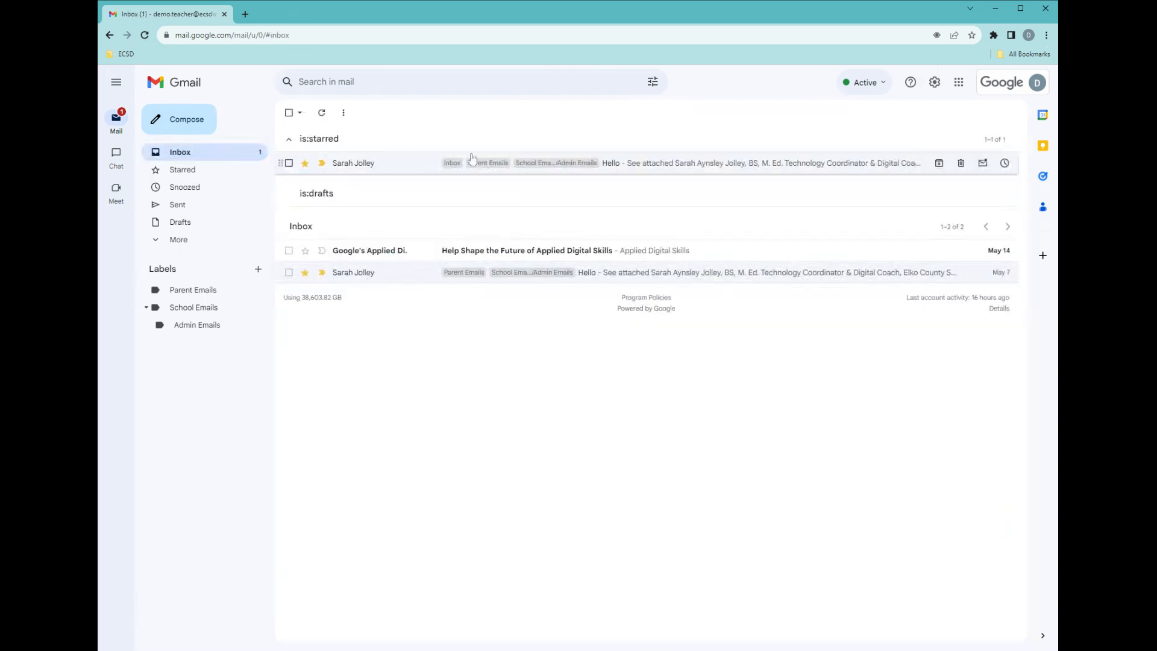
Reopen quick settings and set the inbox type to Unread first.
click(934, 83)
click(934, 85)
click(934, 84)
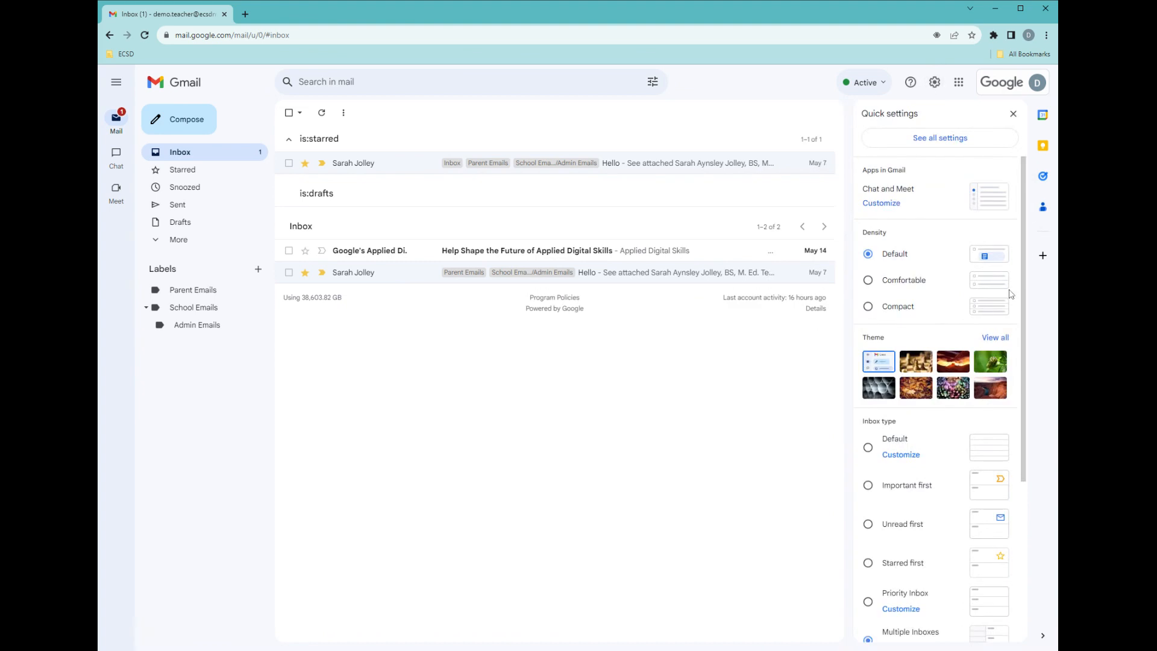
drag(1024, 291, 1030, 503)
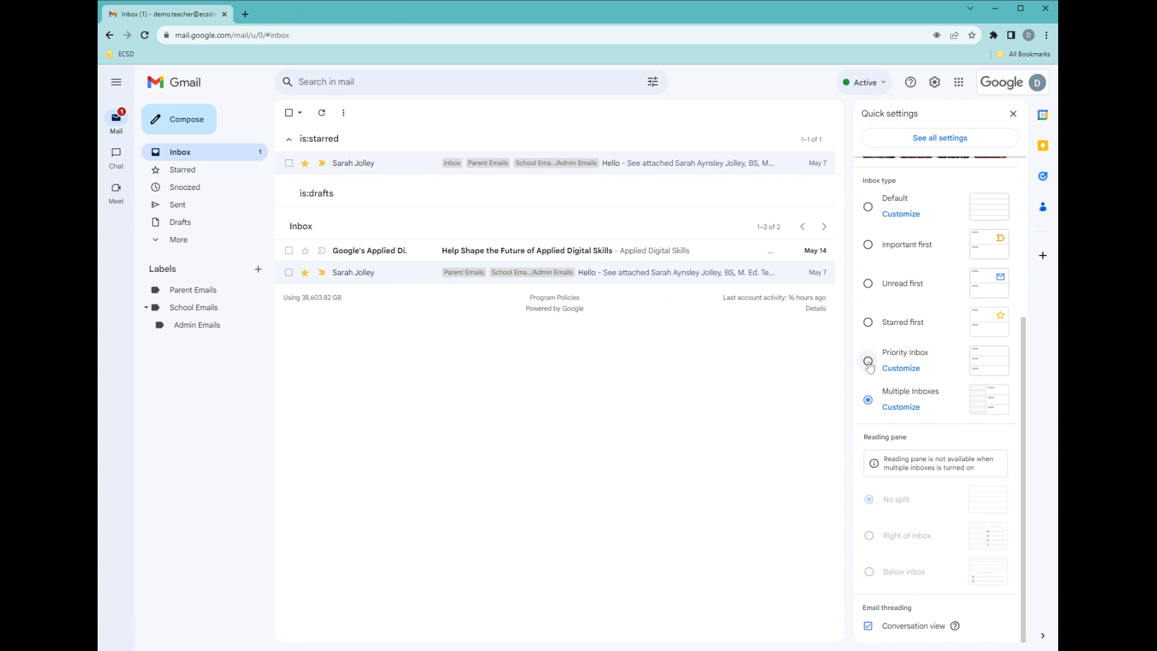
click(868, 284)
Set the reading pane to Right of inbox, open the starred message, then switch the pane to Below inbox.
scroll(948, 370, down, 3)
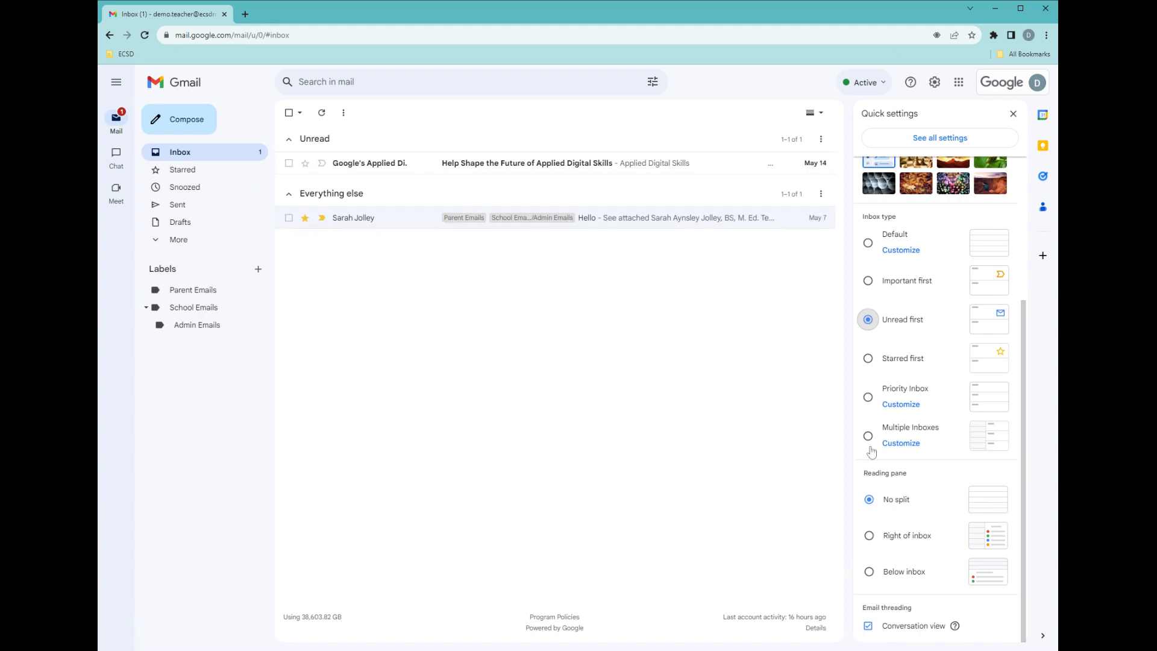
click(870, 535)
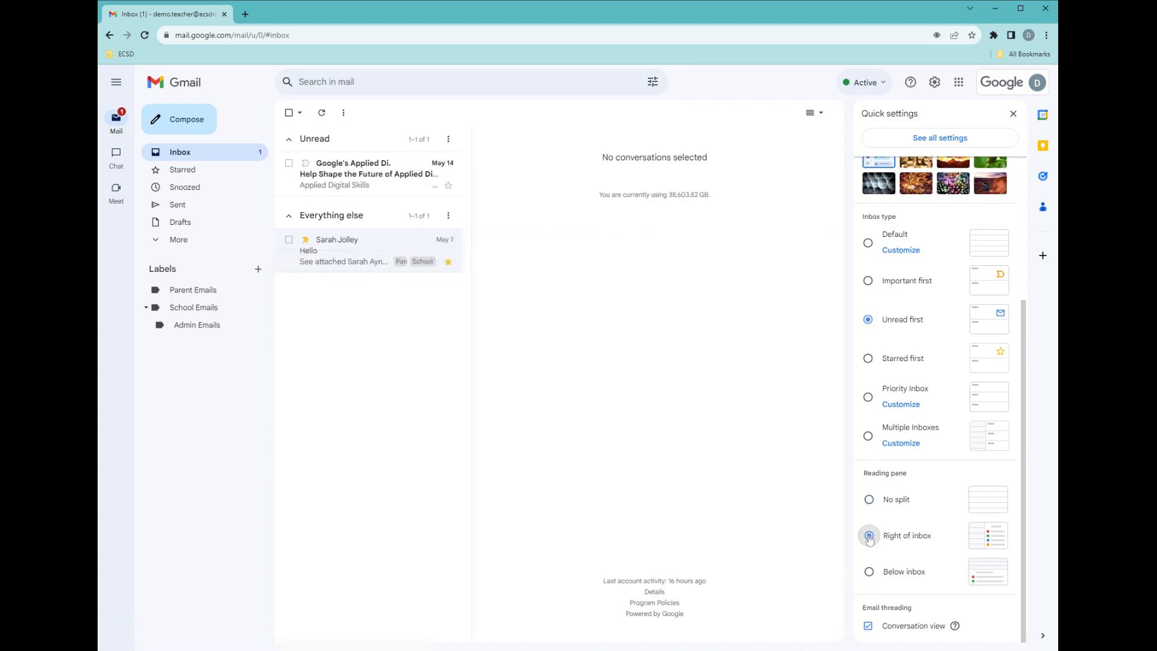
click(364, 250)
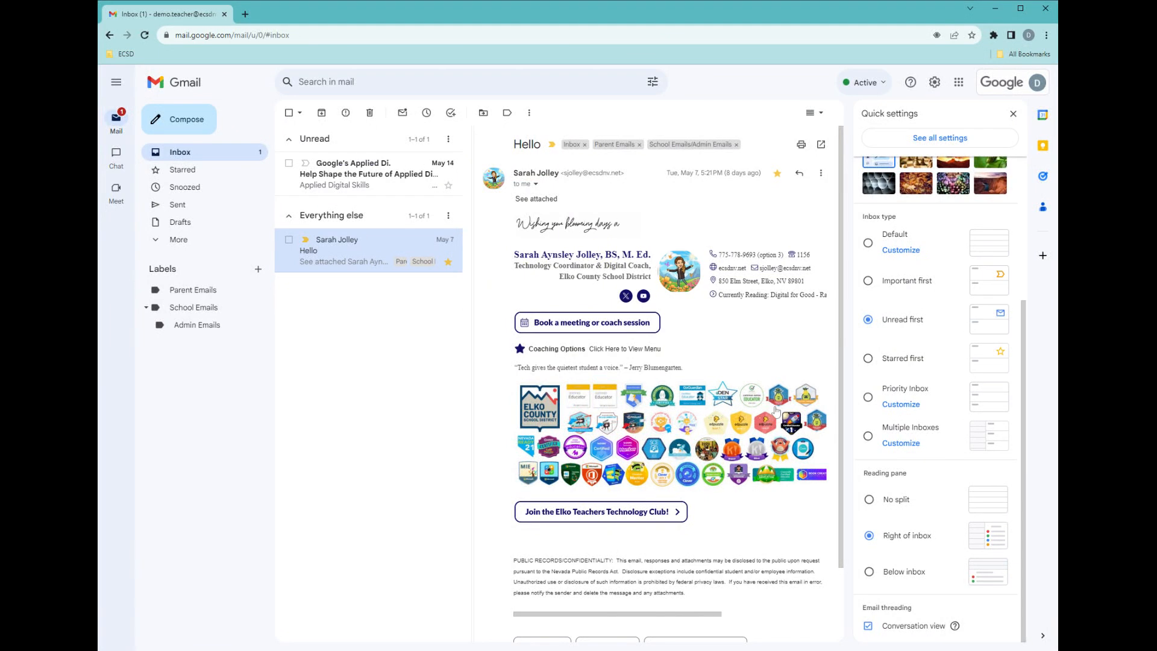
click(869, 571)
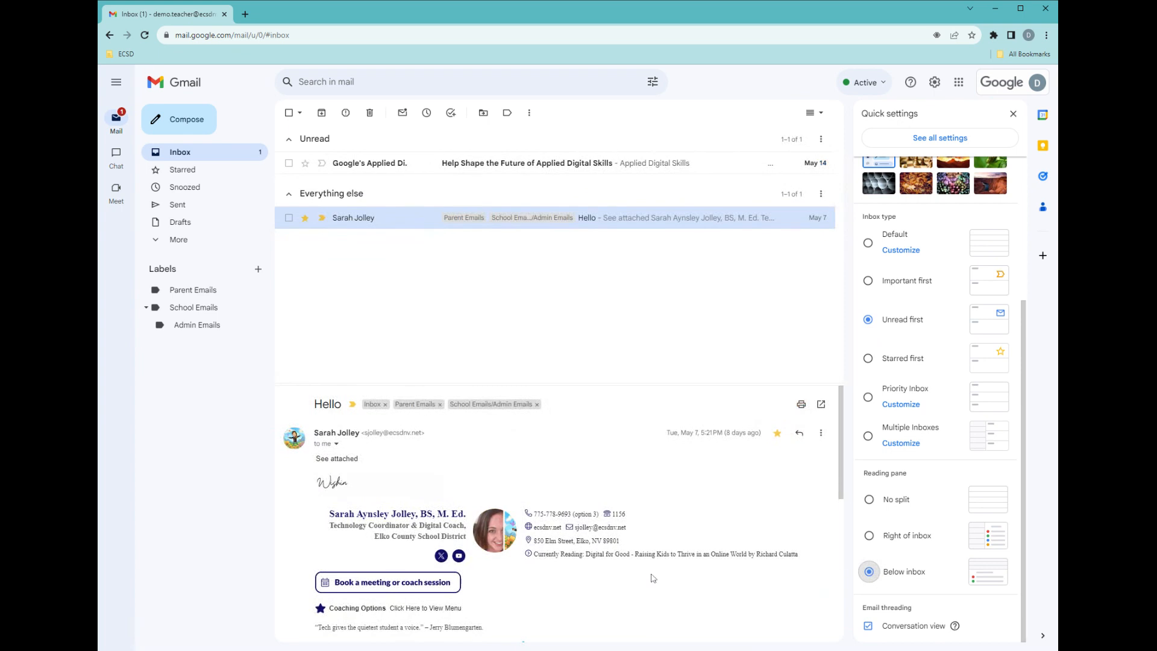